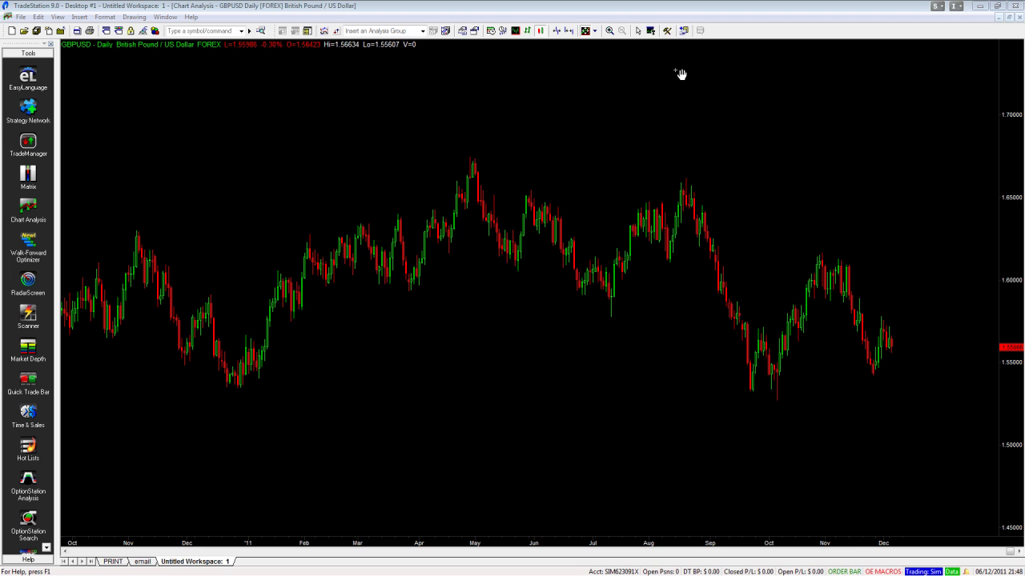
Draw a descending trendline across the May and August peaks, extending across the whole chart.
click(666, 30)
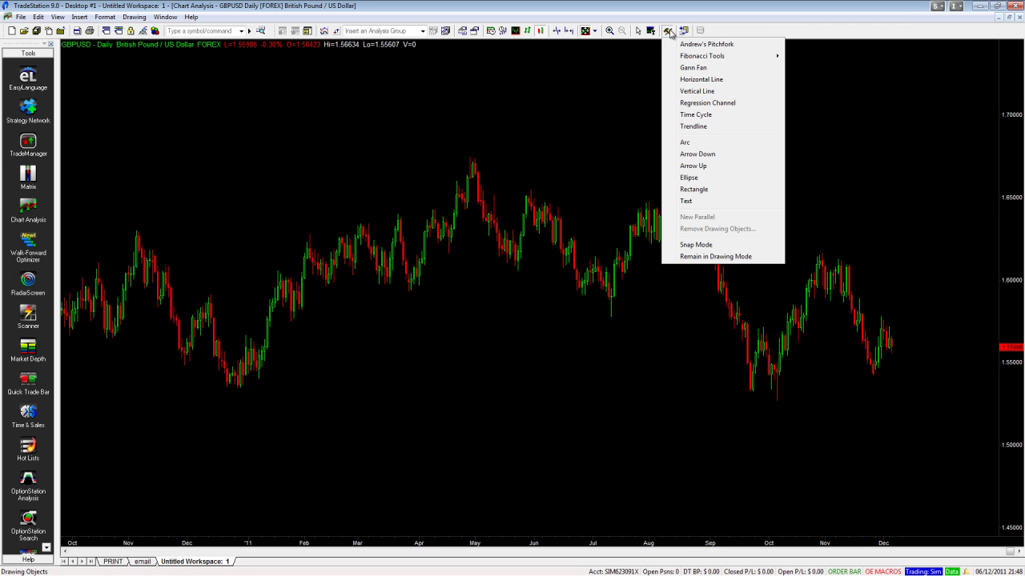
click(695, 127)
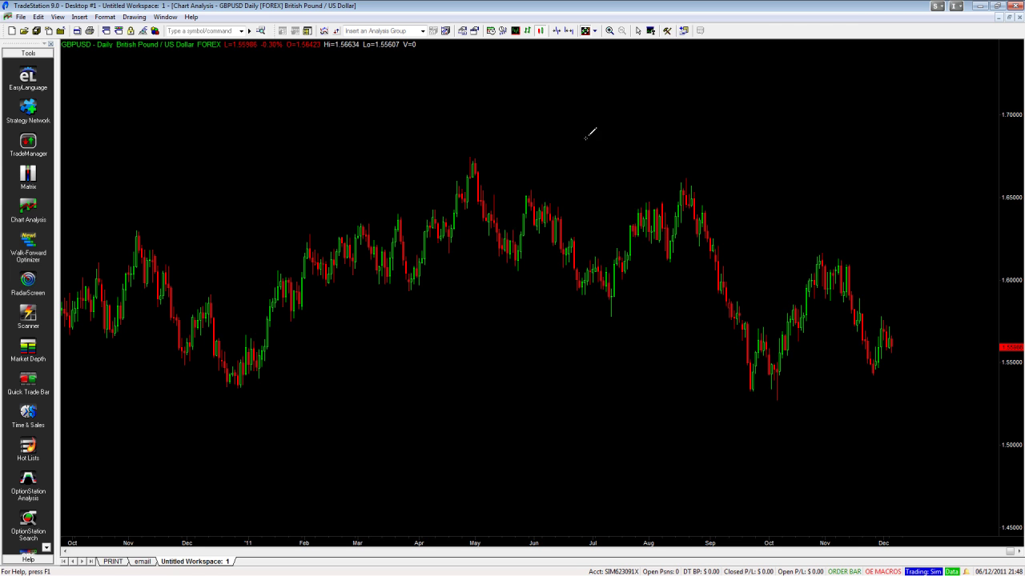
click(441, 155)
click(678, 176)
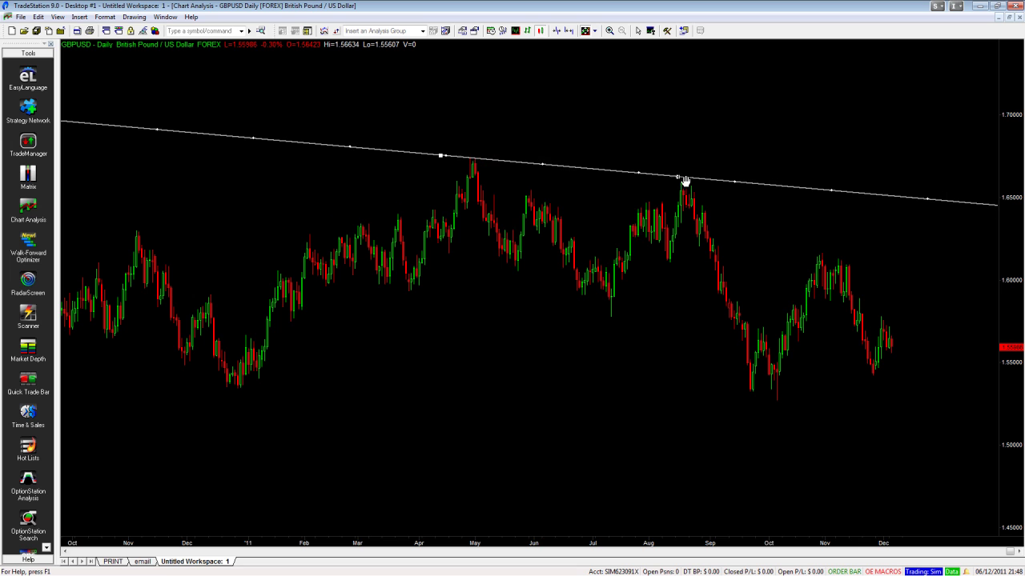
click(448, 383)
right_click(546, 165)
Turn off the trendline's left and right extension and save that as the default.
click(573, 173)
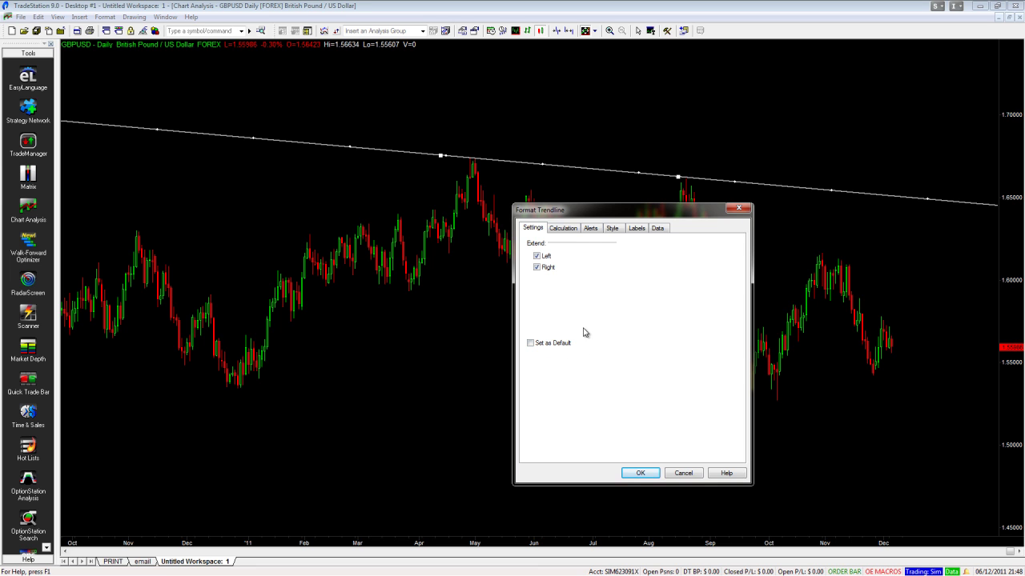
click(537, 257)
click(532, 344)
Drag the short trendline's endpoints so it rests on the May and August highs.
click(641, 473)
drag(564, 166, 618, 124)
click(622, 120)
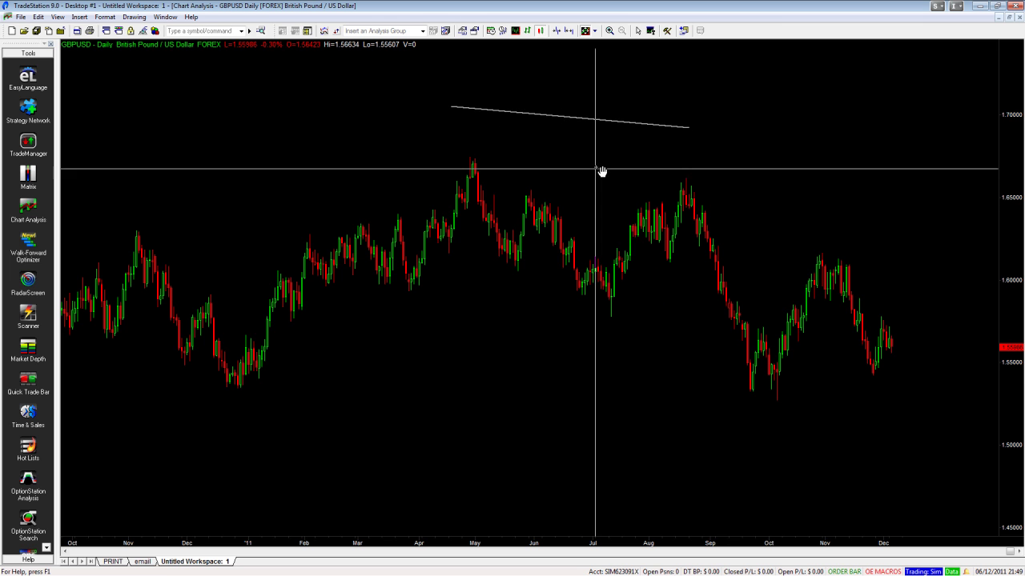
drag(689, 128, 328, 166)
drag(453, 112, 578, 332)
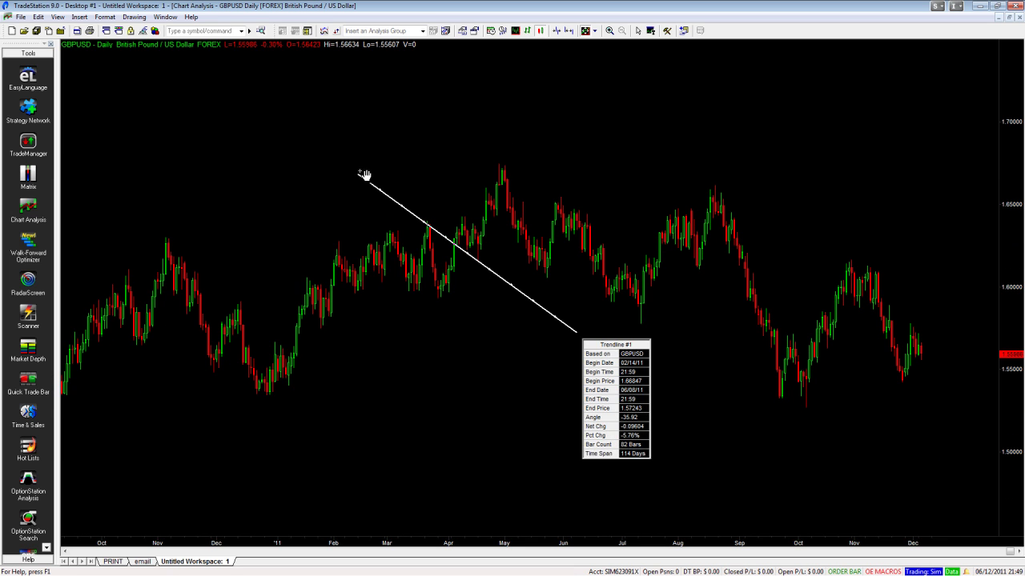
drag(526, 280, 654, 224)
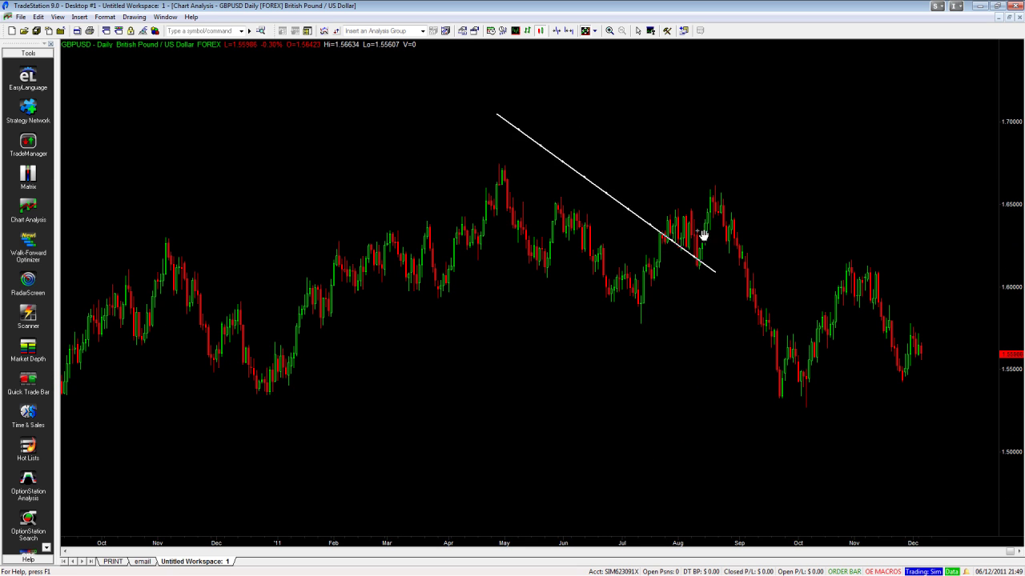
drag(719, 275, 725, 184)
drag(501, 118, 484, 160)
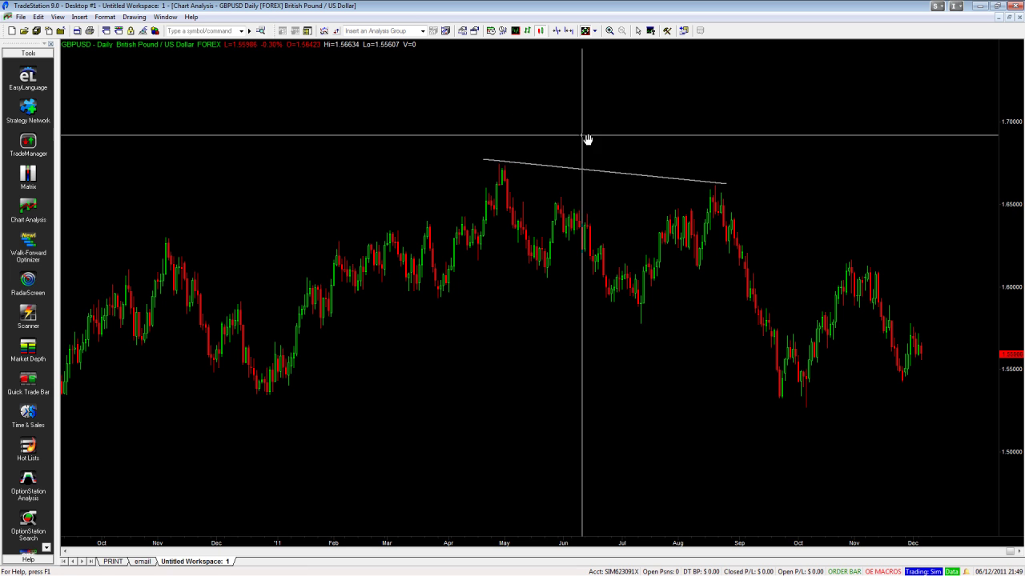
right_click(661, 177)
Change the trendline's calculation to Extreme.
click(684, 184)
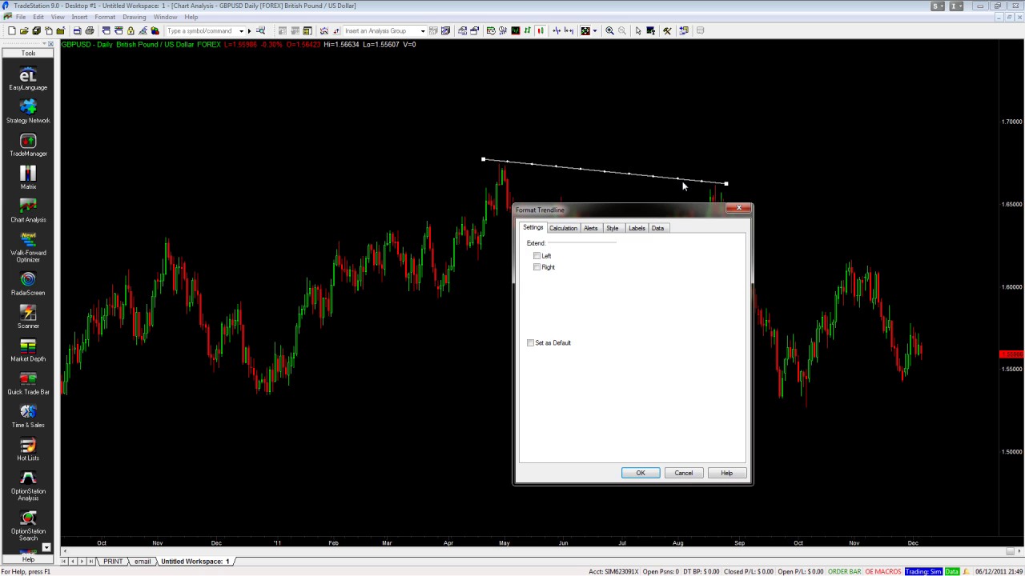
click(562, 229)
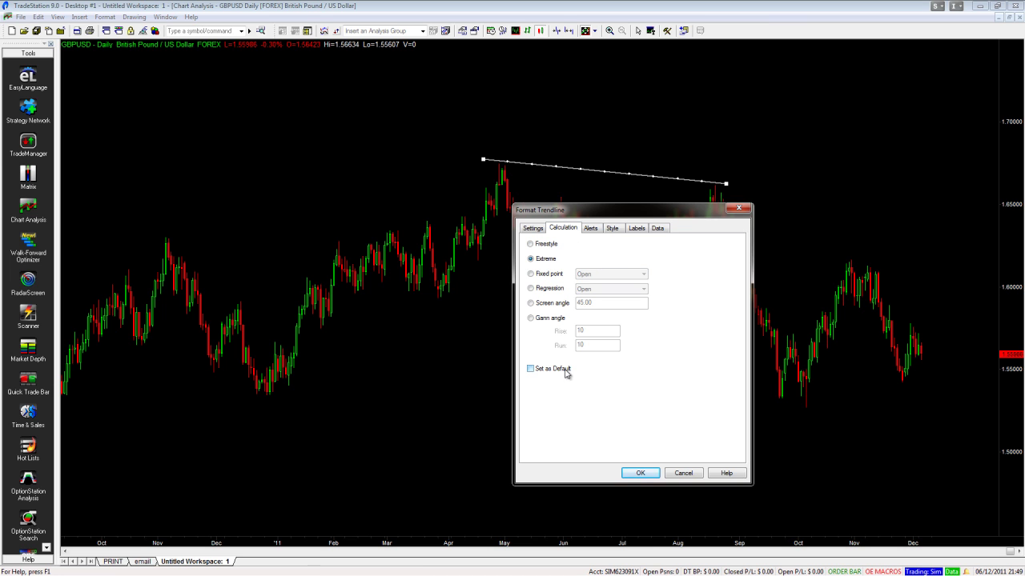
click(640, 473)
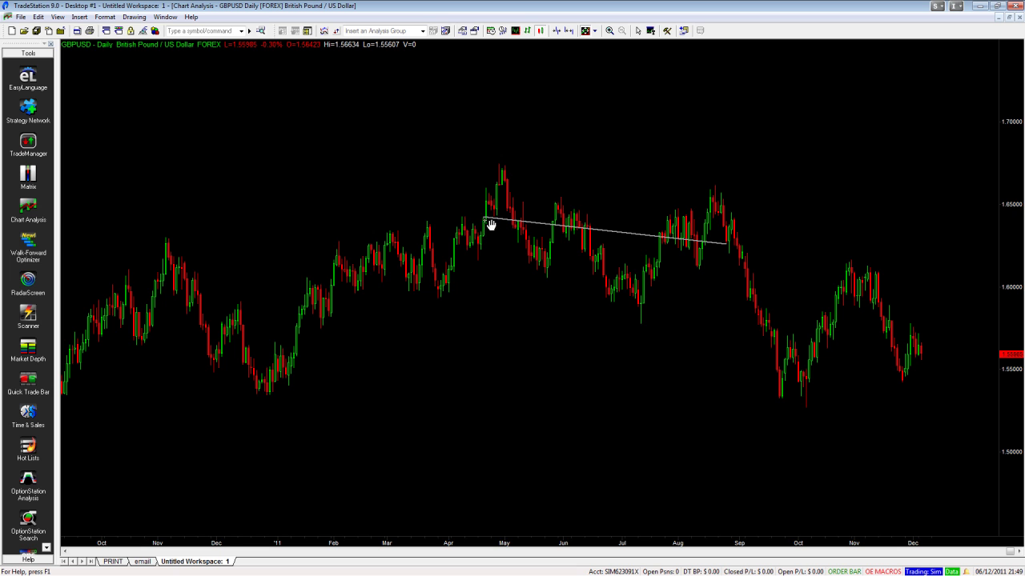
Move the trendline's ends onto the late-December 2010 low and the May peak.
drag(492, 222, 513, 287)
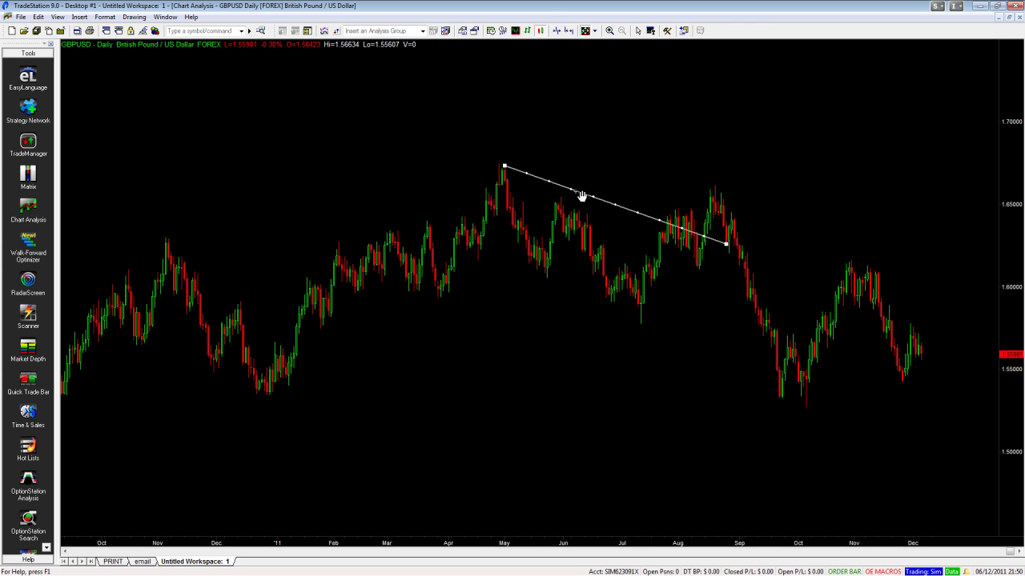
drag(505, 166, 276, 420)
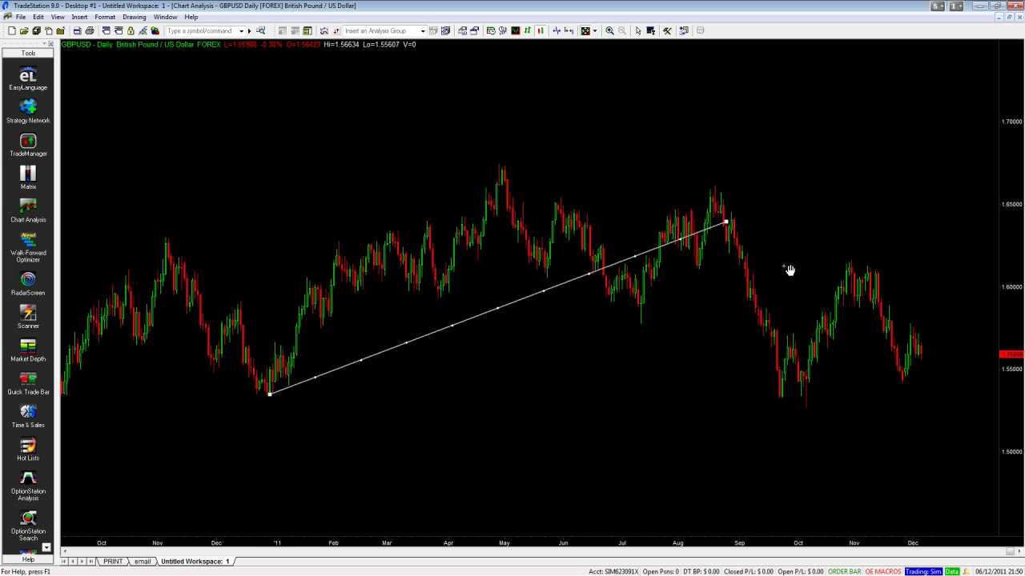
drag(730, 228, 506, 173)
click(527, 311)
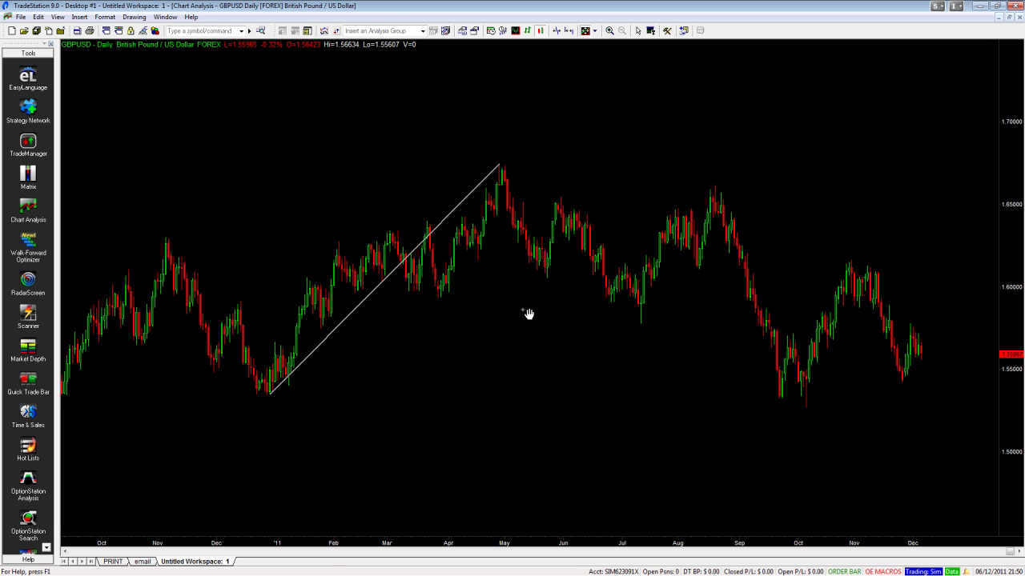
Make Extreme the default calculation for the December-to-May trendline.
click(667, 30)
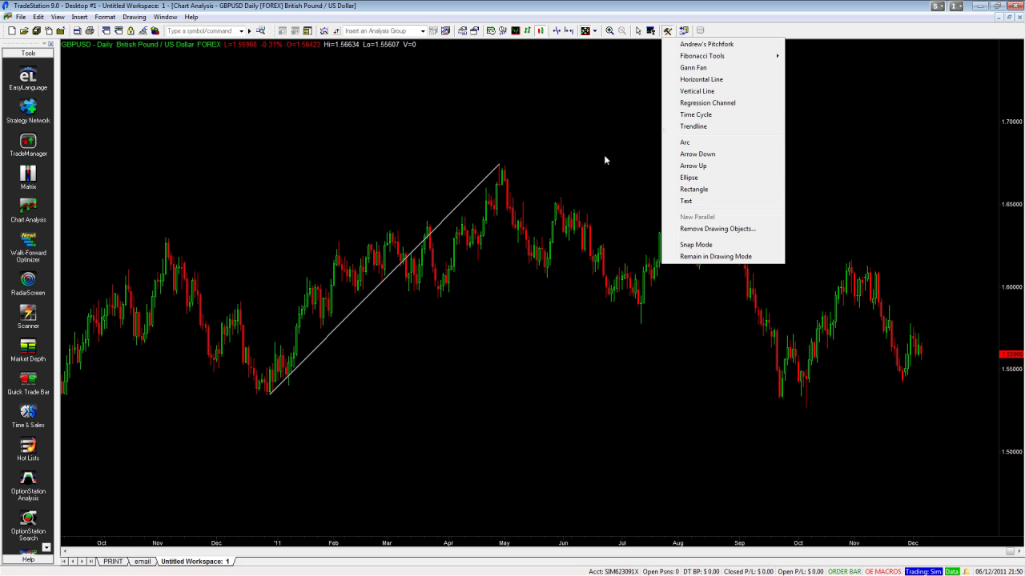
click(687, 127)
click(495, 173)
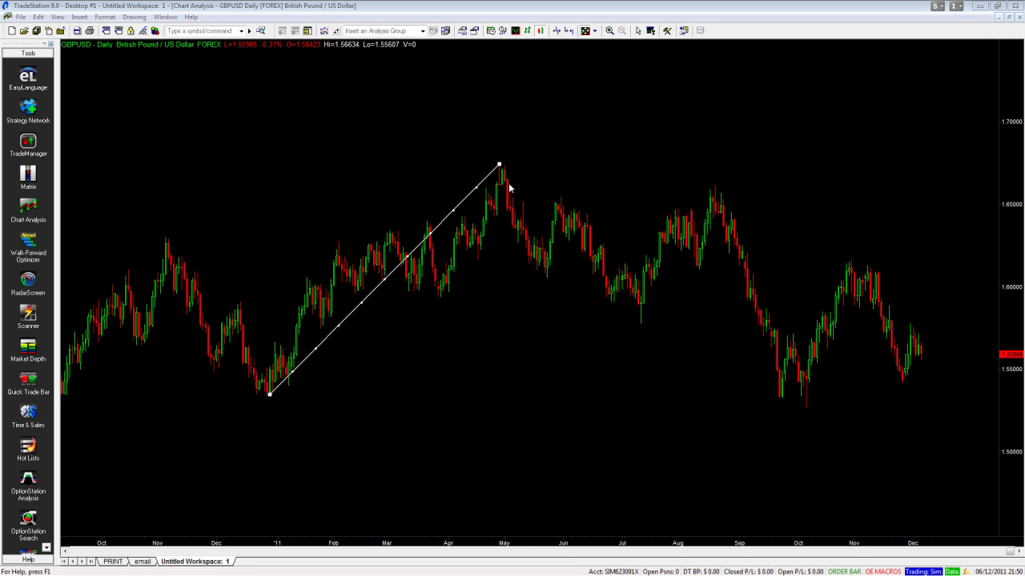
click(550, 370)
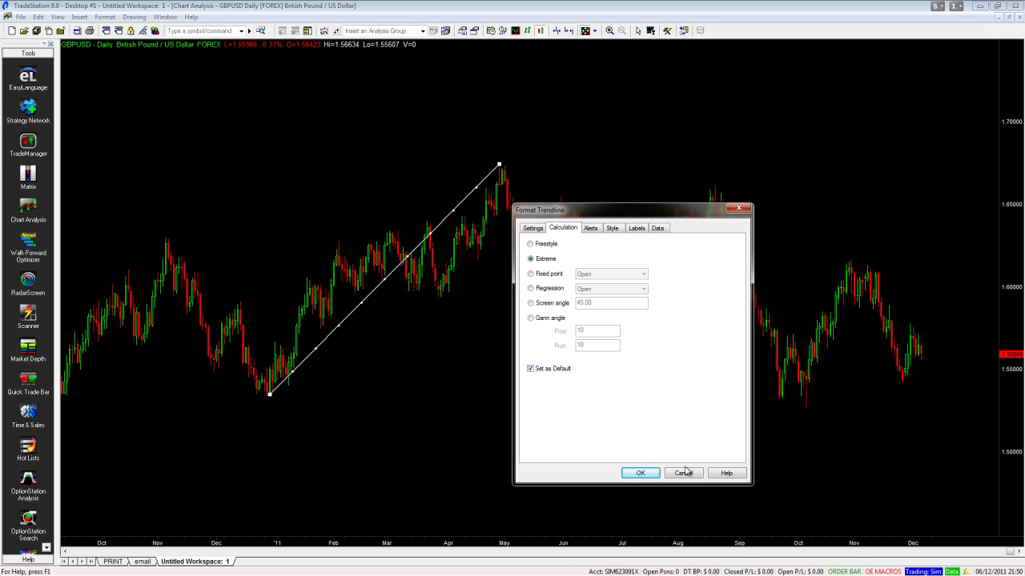
click(645, 473)
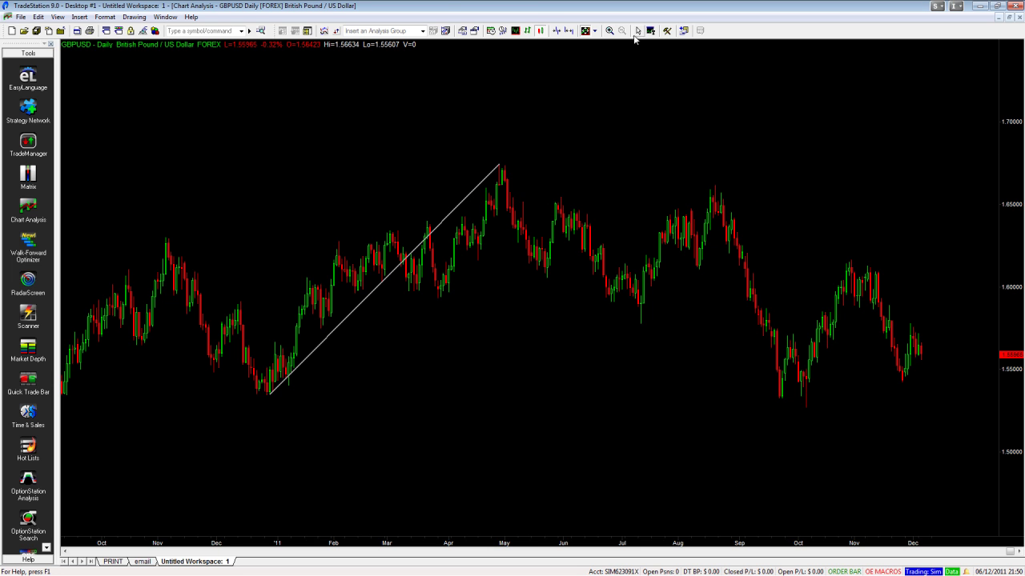
Draw three zigzag trendlines: May peak to late-May low, to June high, to July low.
click(667, 31)
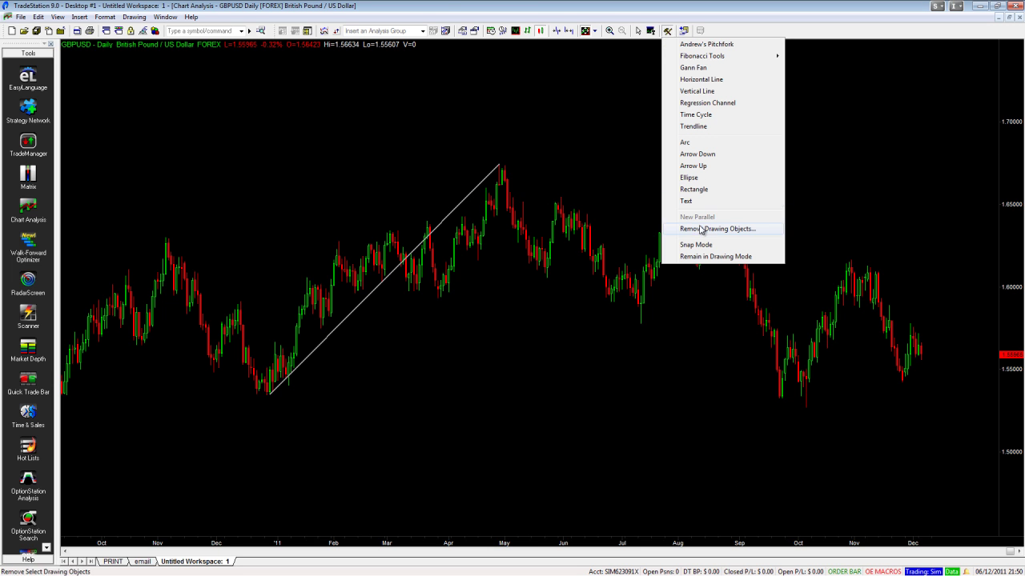
click(695, 127)
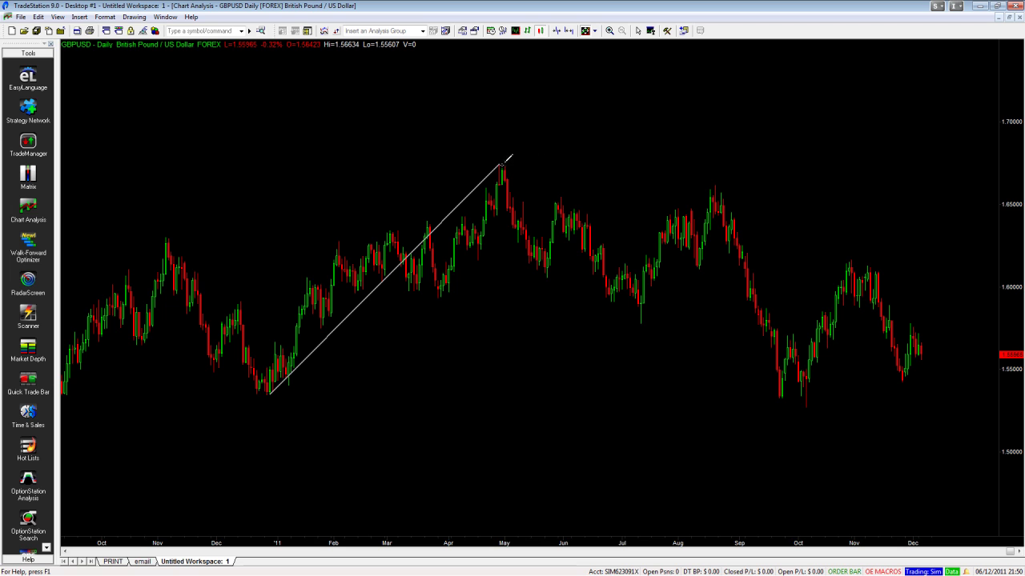
drag(501, 168, 547, 277)
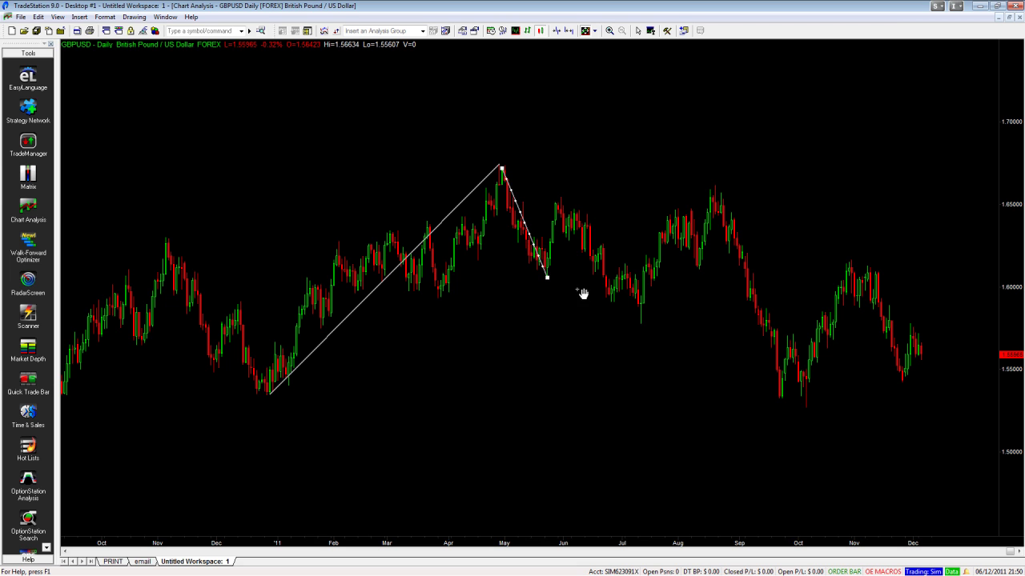
click(671, 32)
click(695, 128)
drag(546, 277, 560, 197)
click(667, 32)
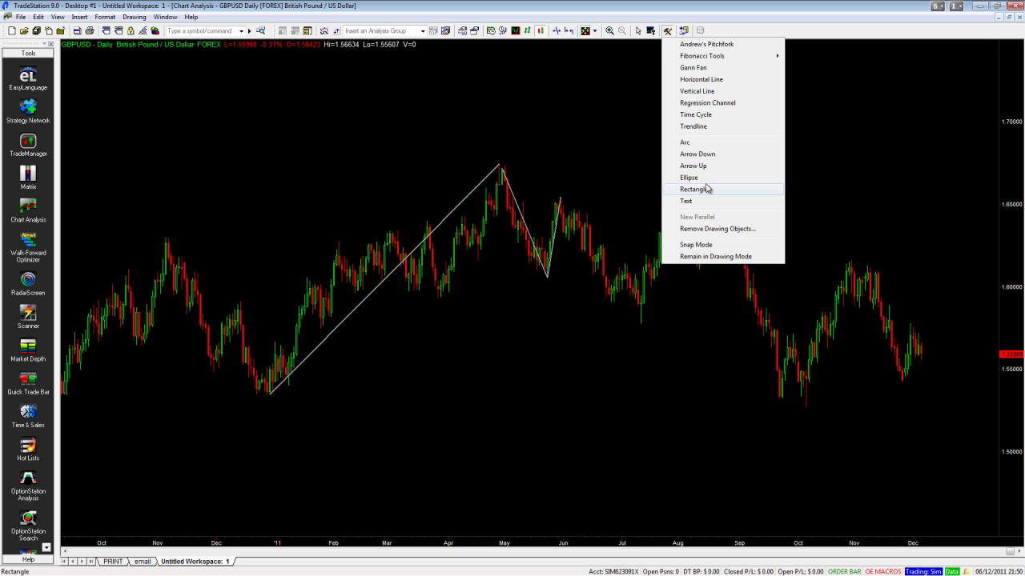
click(694, 126)
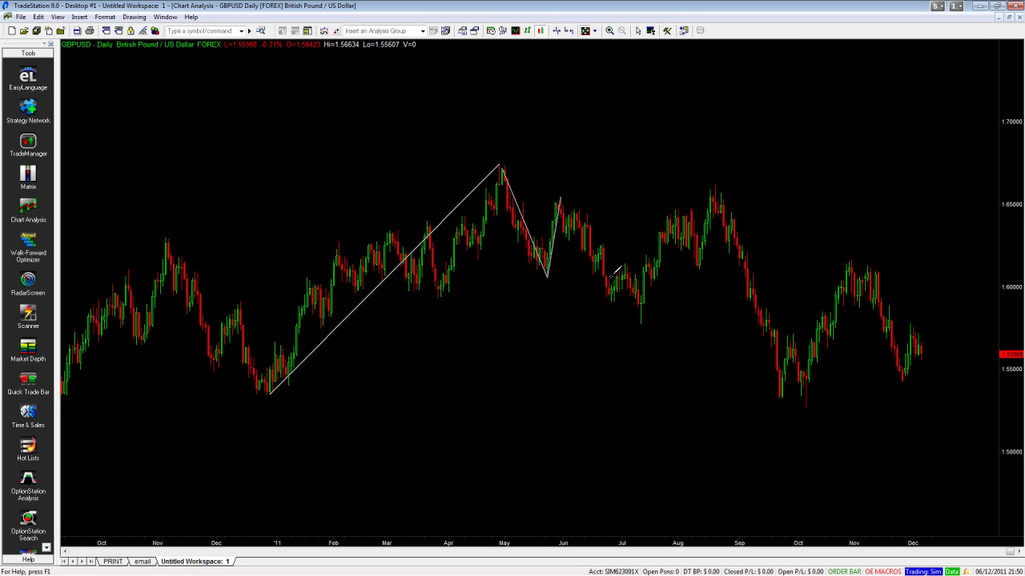
drag(641, 323, 560, 197)
click(503, 170)
click(538, 158)
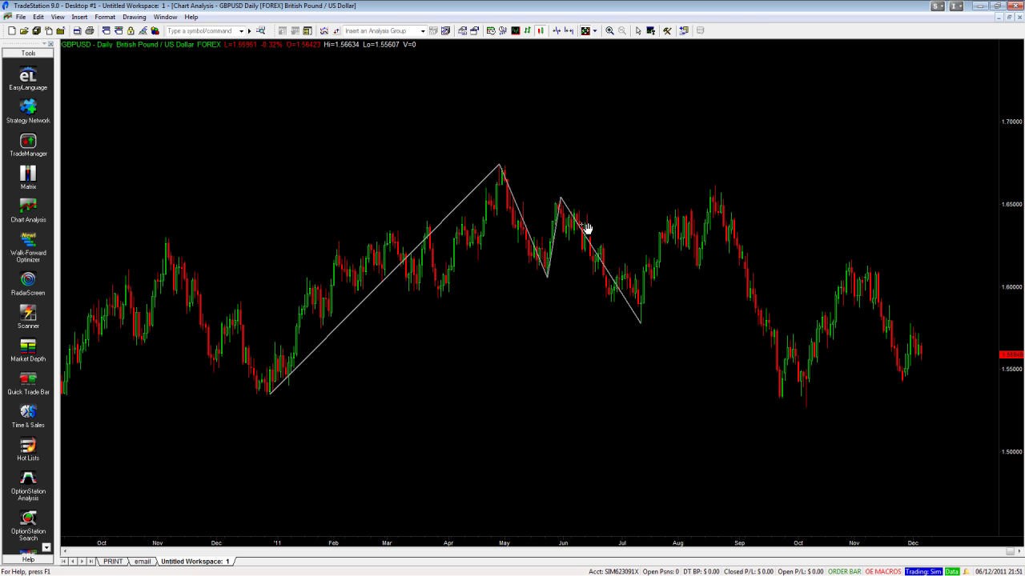
Set the June-to-July trendline to Fixed point calculation based on Open prices.
right_click(636, 317)
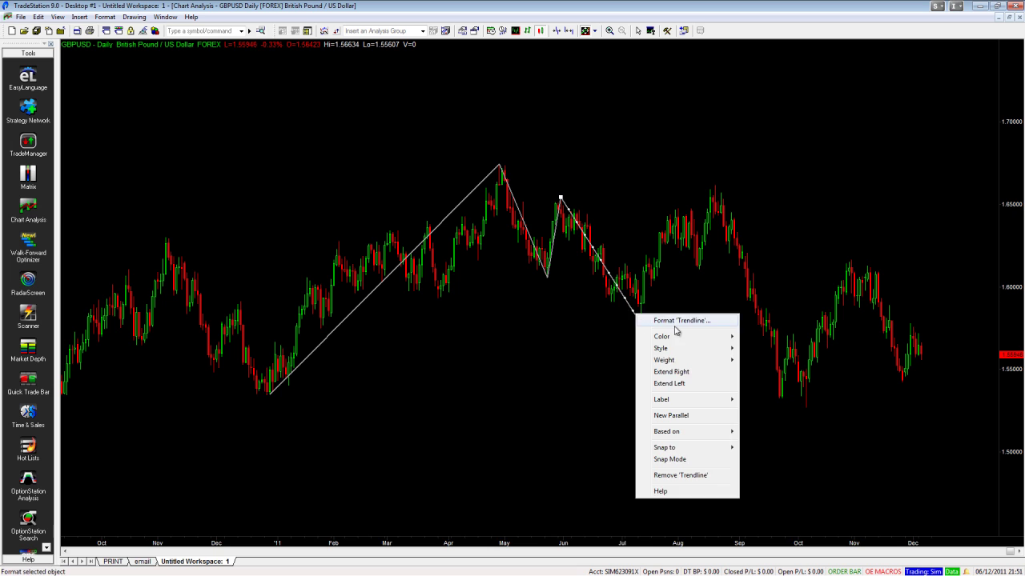
click(674, 327)
click(548, 277)
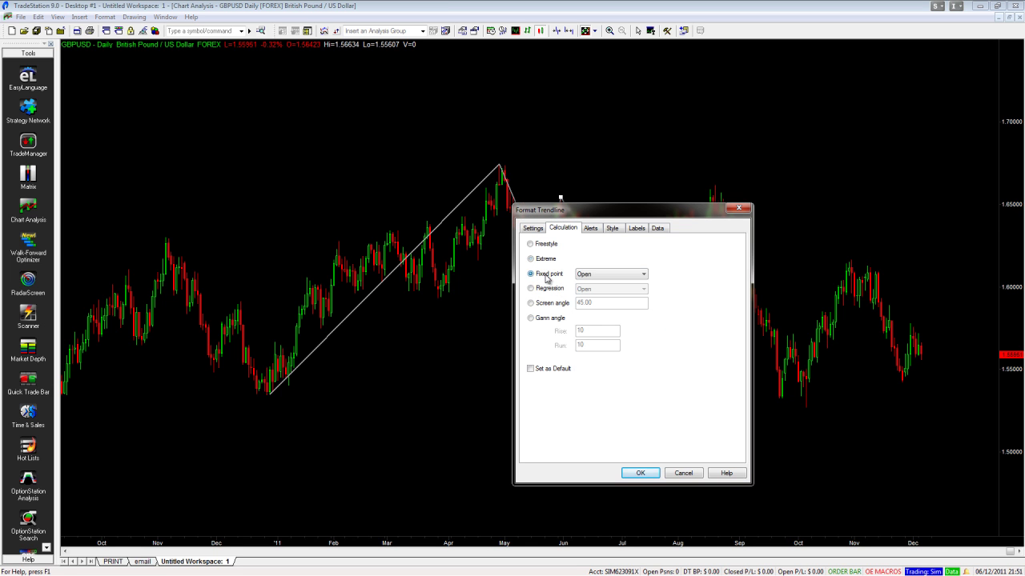
click(599, 275)
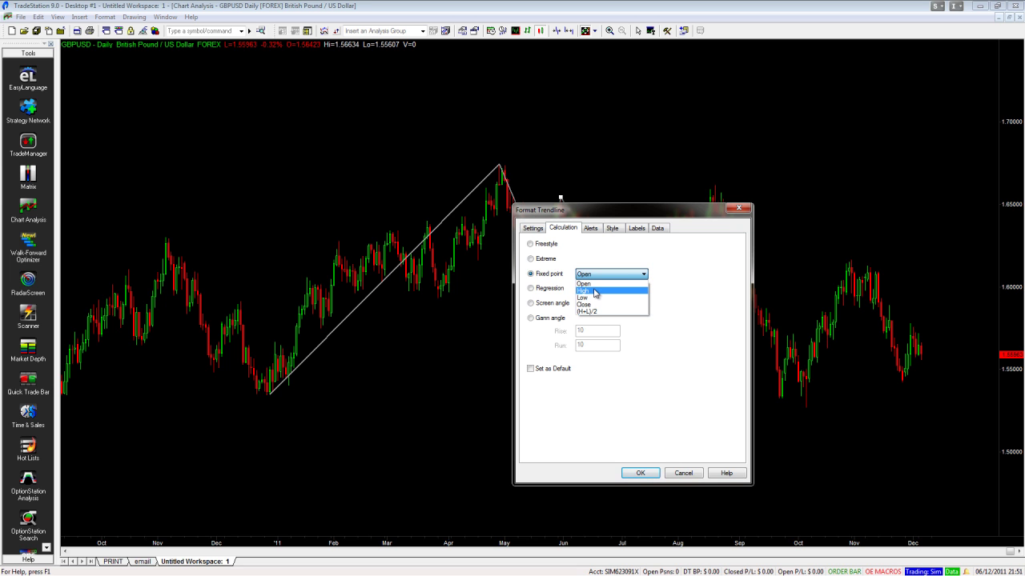
click(610, 335)
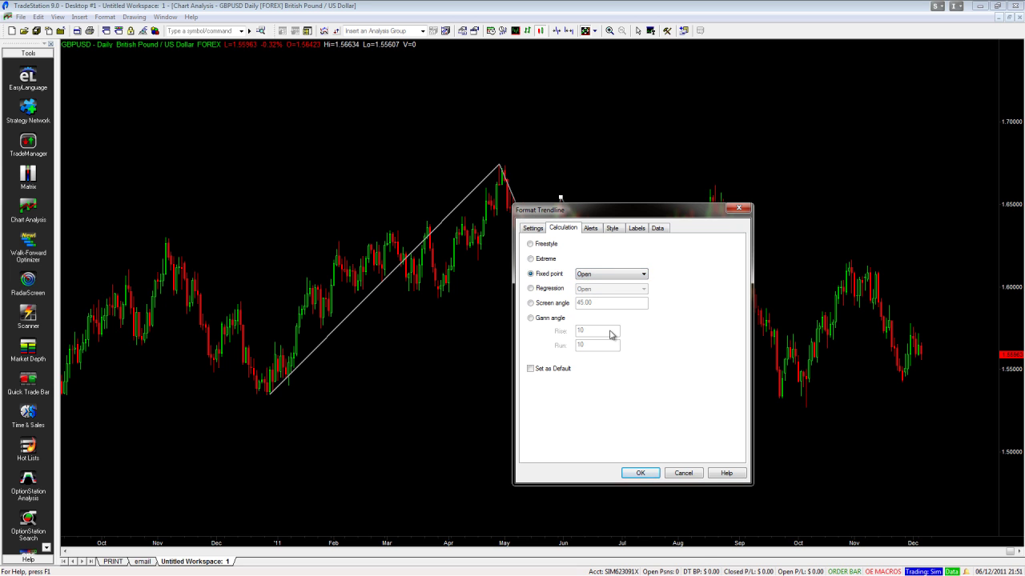
click(641, 473)
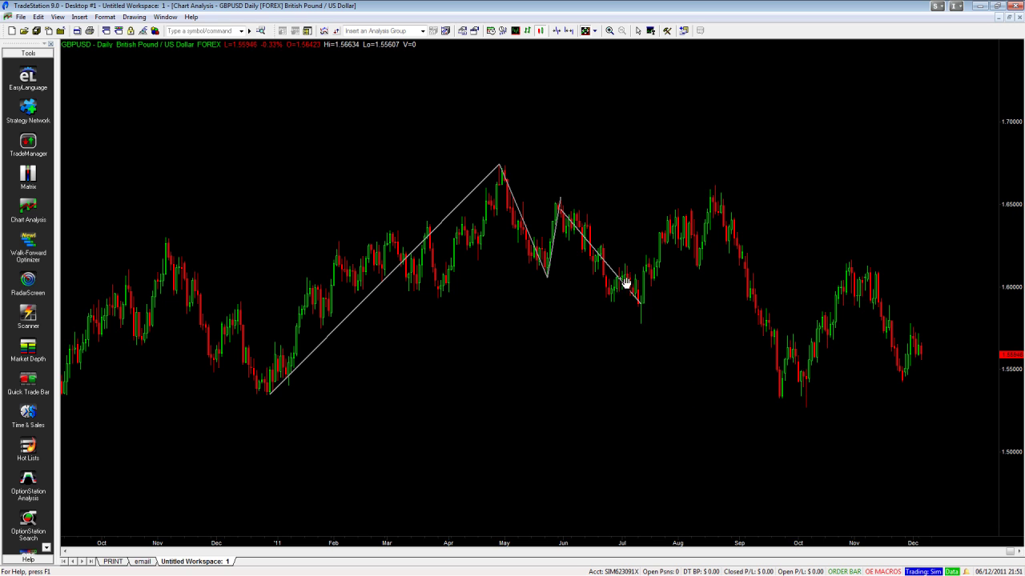
Move the Fixed-point trendline to rise from the 12 July low to the 18 August high.
drag(629, 282, 724, 208)
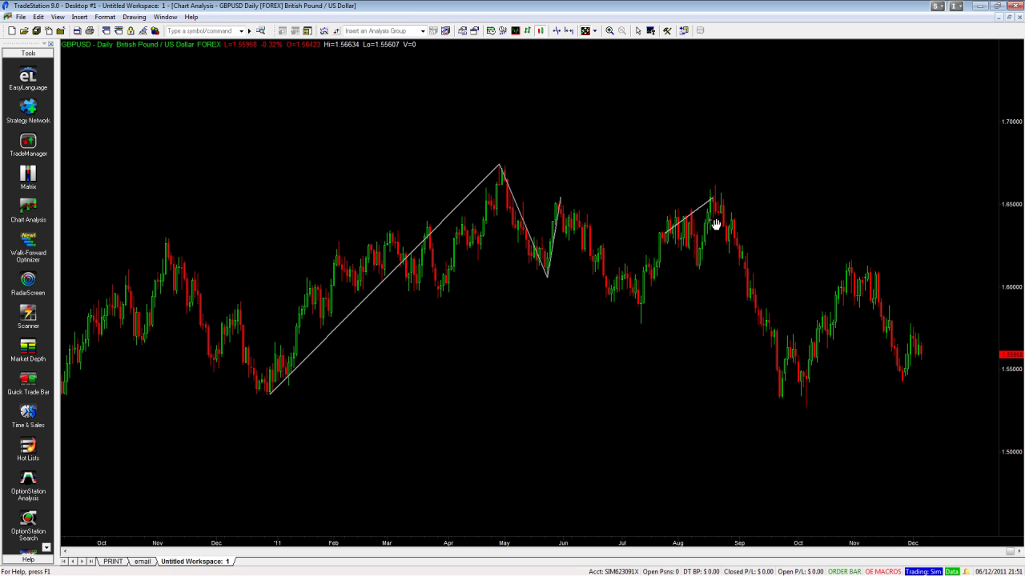
drag(668, 240, 671, 239)
click(644, 308)
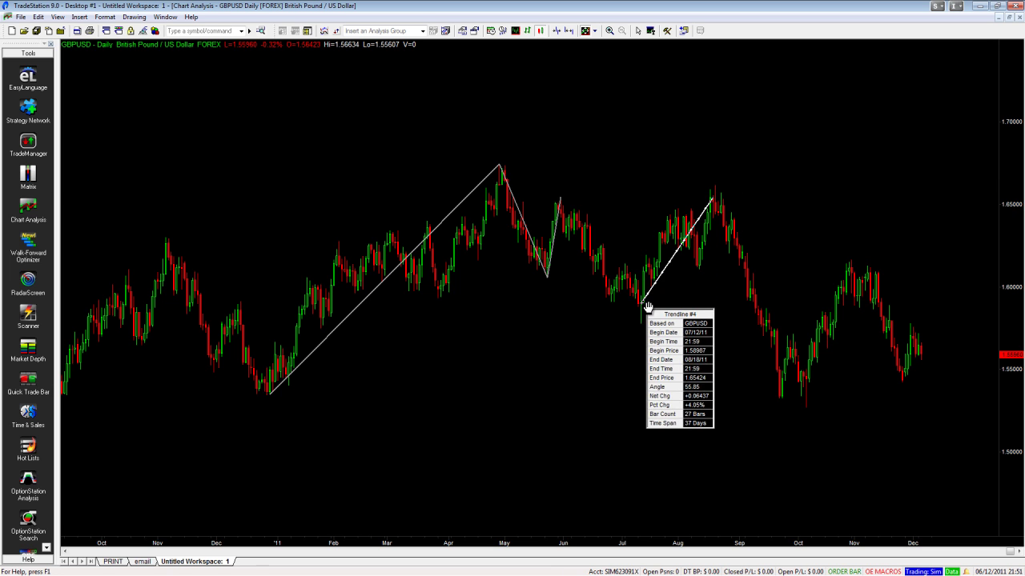
right_click(676, 259)
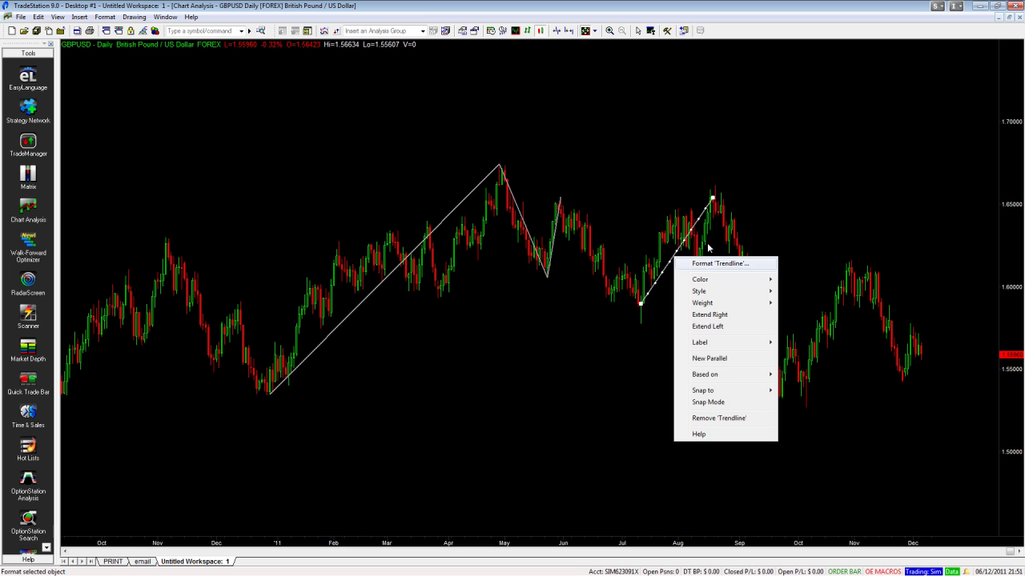
Switch the trendline to Freestyle calculation and make Freestyle the default.
click(695, 160)
right_click(704, 211)
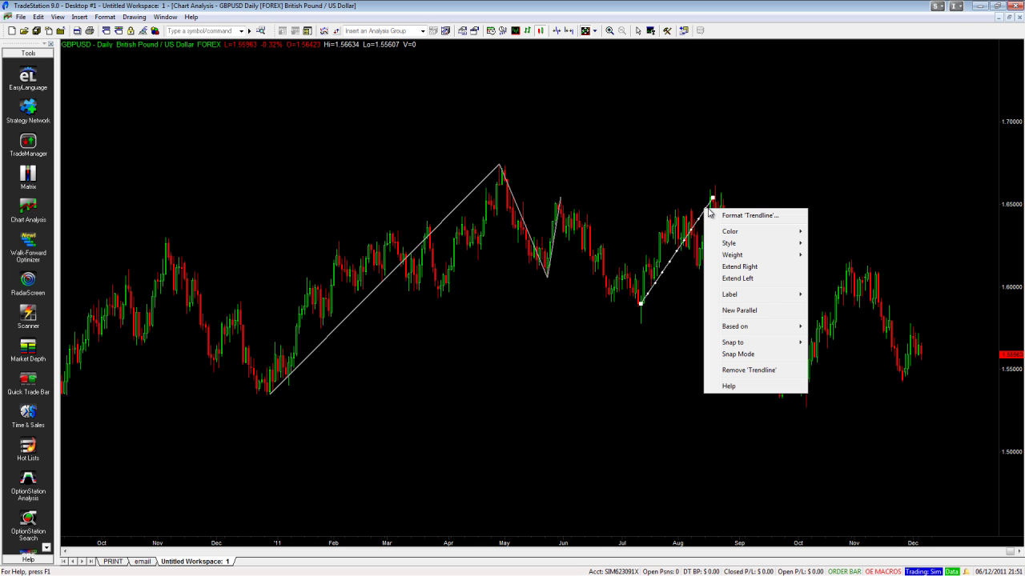
click(731, 220)
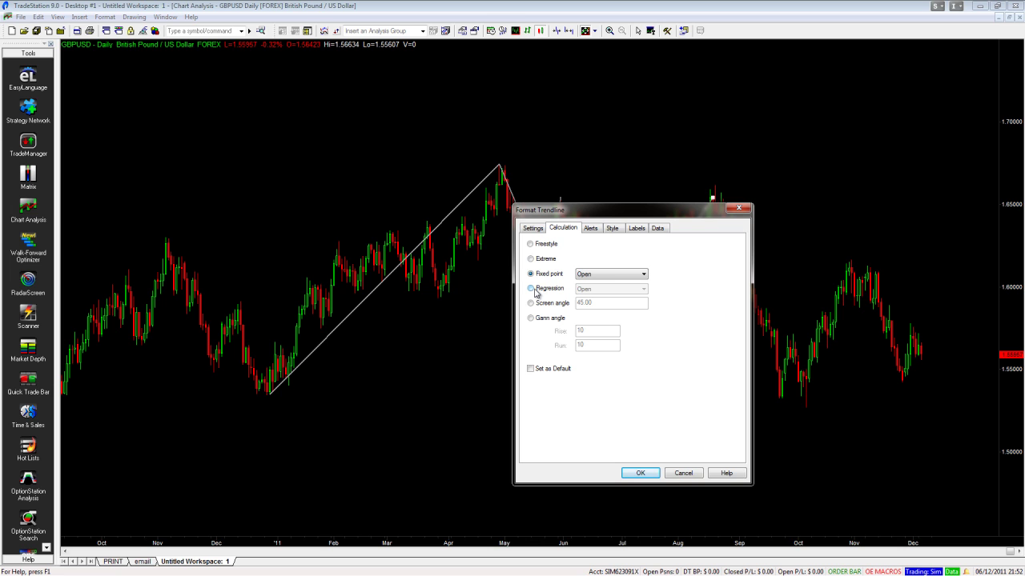
click(531, 243)
click(530, 368)
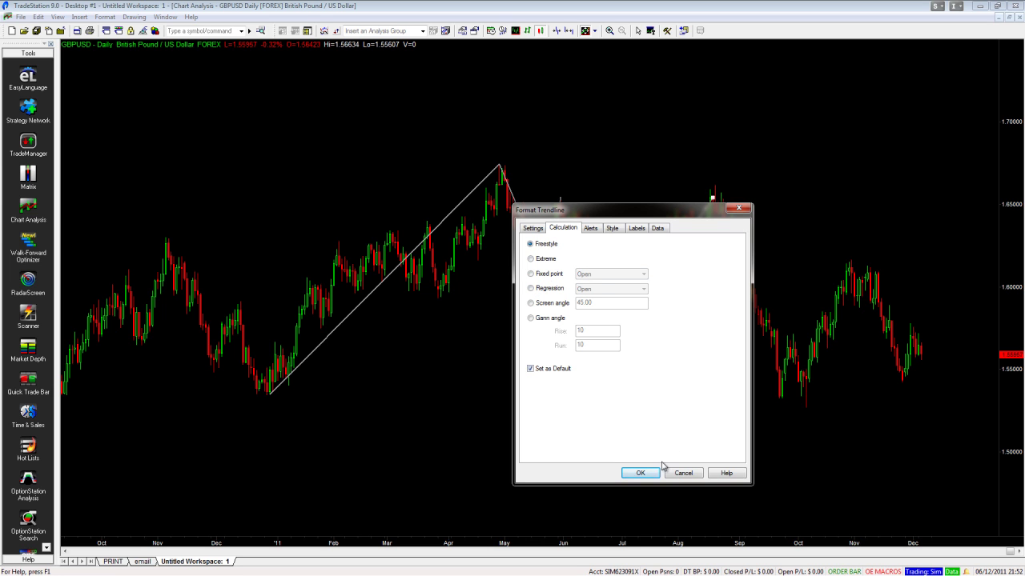
click(650, 473)
Drag the freestyle trendline's ends until it lies level just under the September–October lows.
drag(715, 200, 811, 432)
drag(644, 308, 618, 315)
right_click(618, 316)
key(Escape)
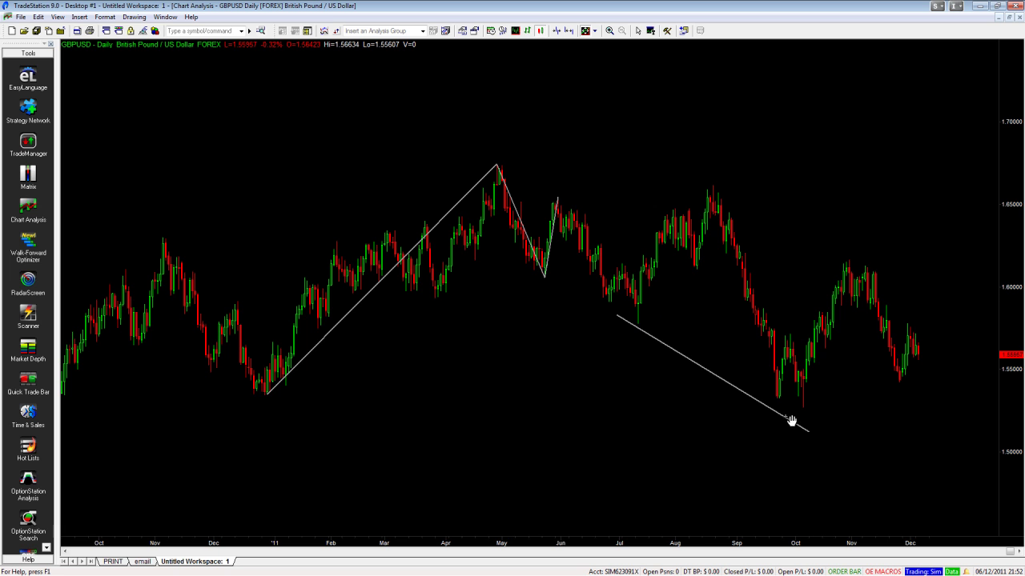
drag(811, 433, 865, 446)
right_click(865, 446)
key(Escape)
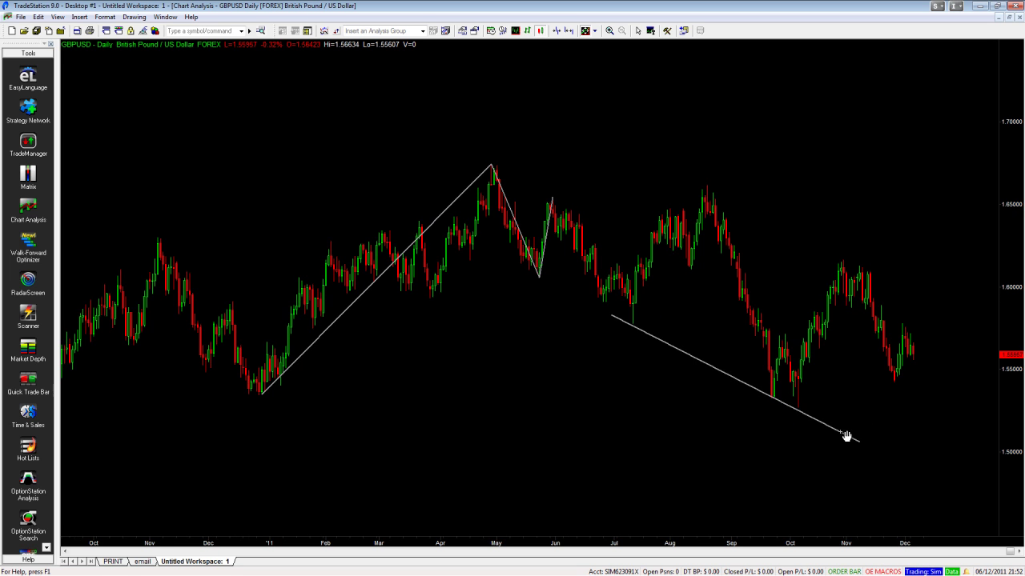
drag(615, 318, 729, 389)
right_click(729, 389)
key(Escape)
drag(859, 441, 818, 415)
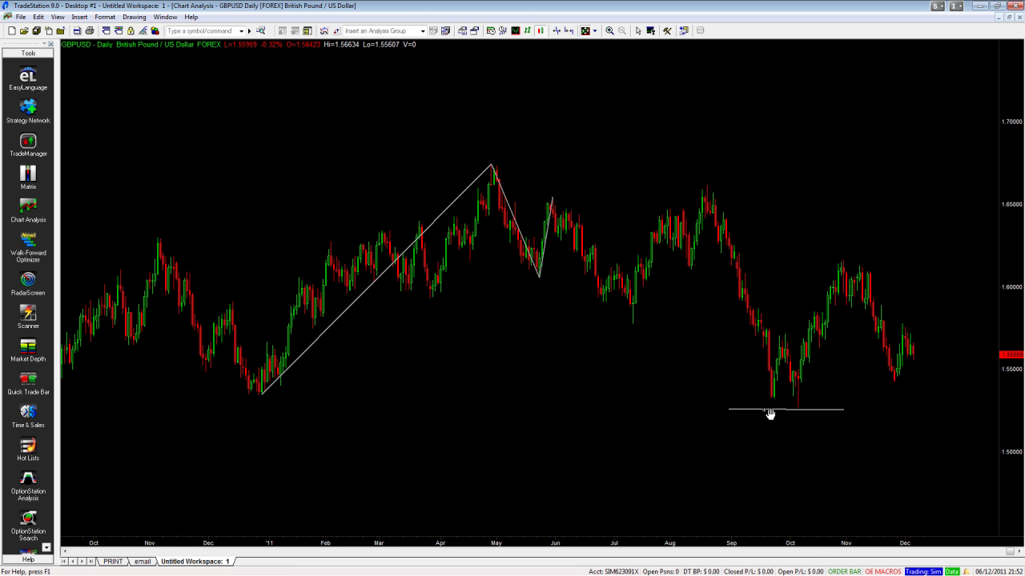
click(807, 413)
Make the flat trendline red and dashed, and save that as the default trendline style.
right_click(810, 413)
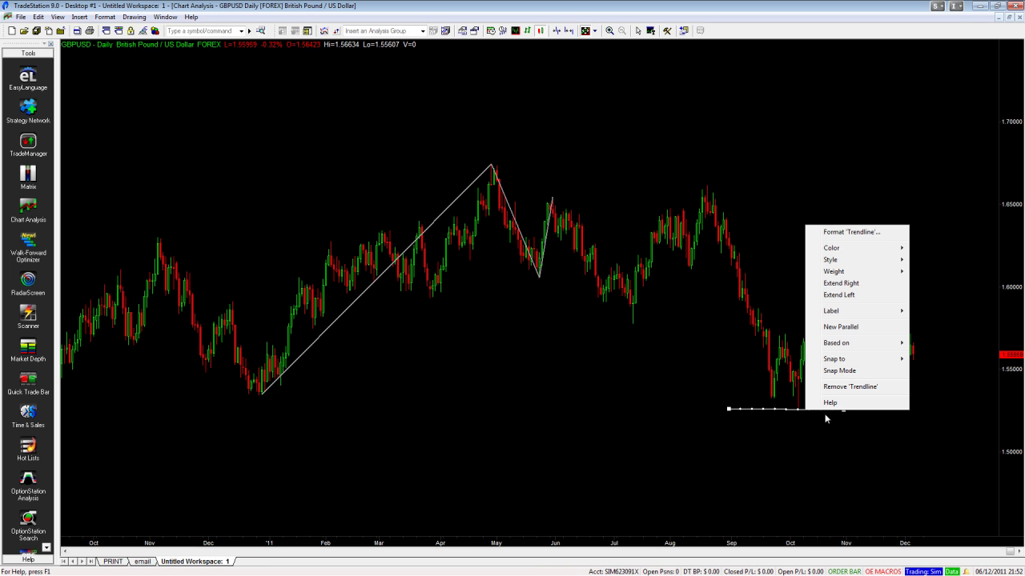
click(846, 234)
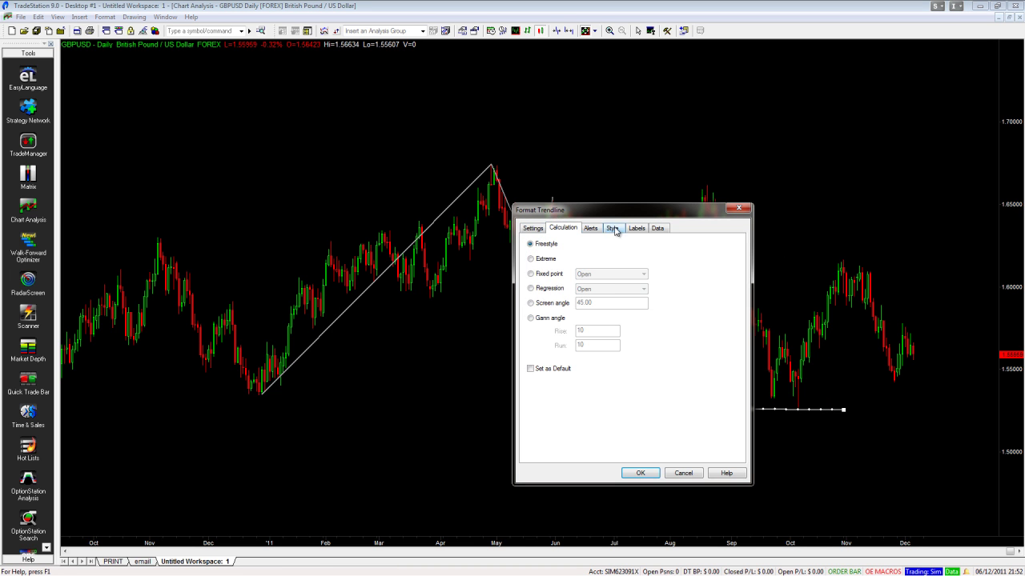
click(612, 229)
click(631, 255)
click(635, 295)
click(654, 279)
click(640, 300)
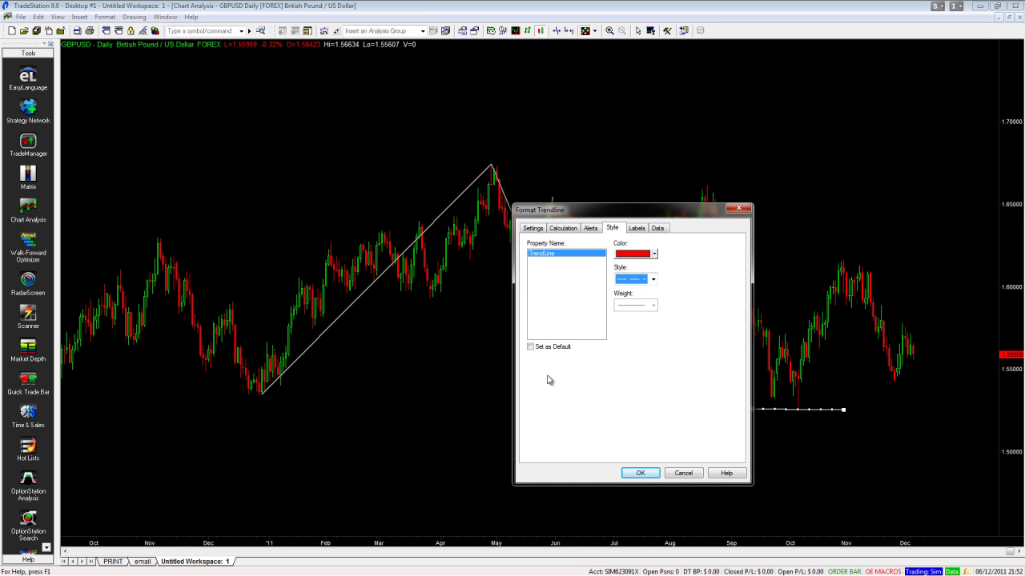
click(555, 347)
click(645, 473)
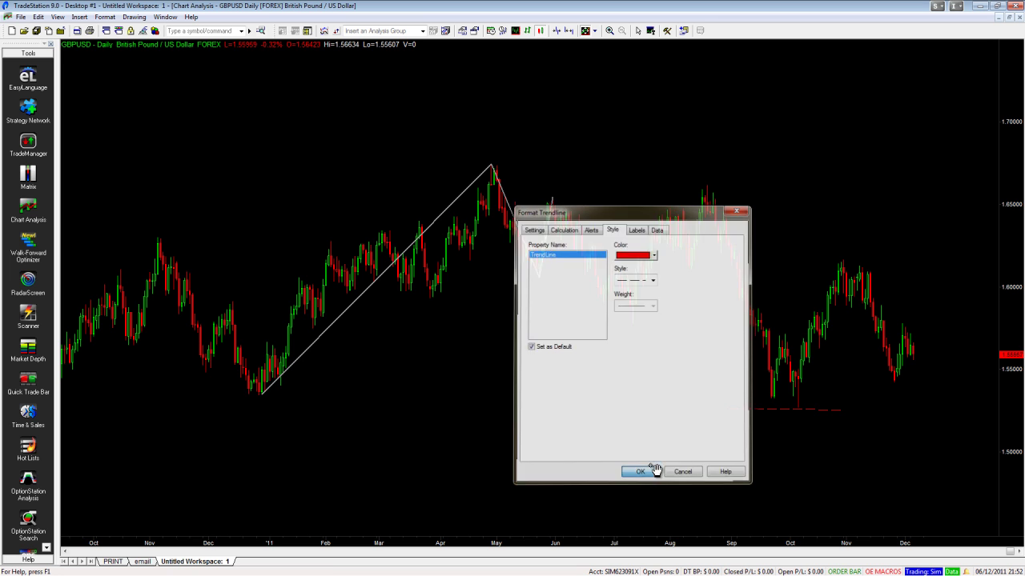
Draw a red dashed downtrend line from the August high and bring up its formatting.
click(665, 31)
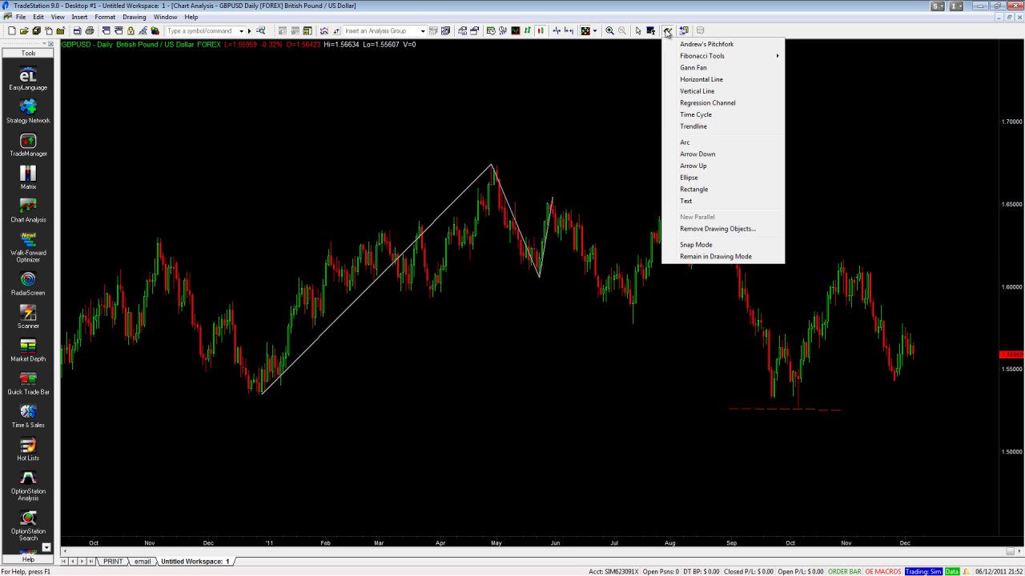
click(696, 141)
click(877, 227)
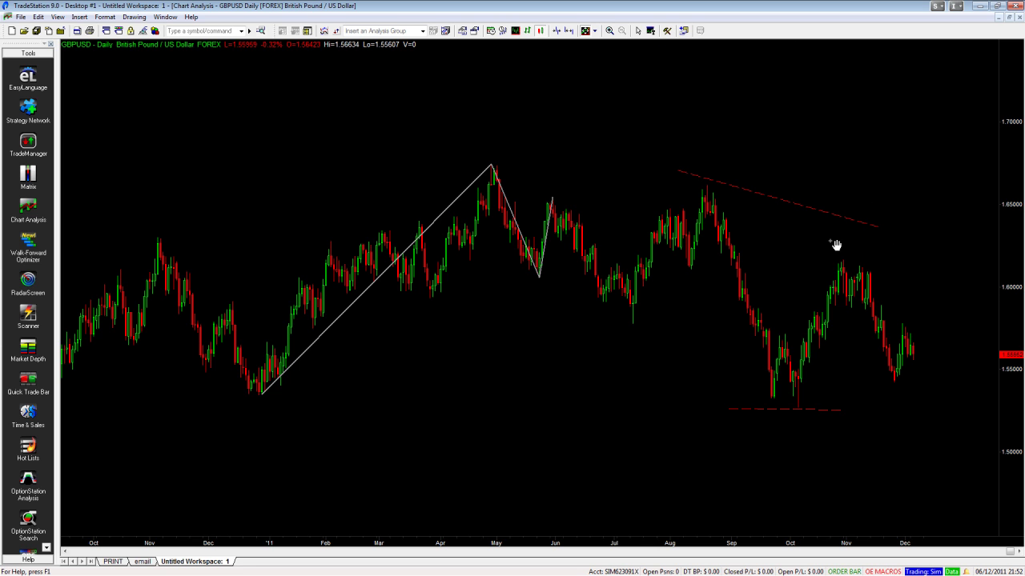
right_click(846, 216)
click(863, 221)
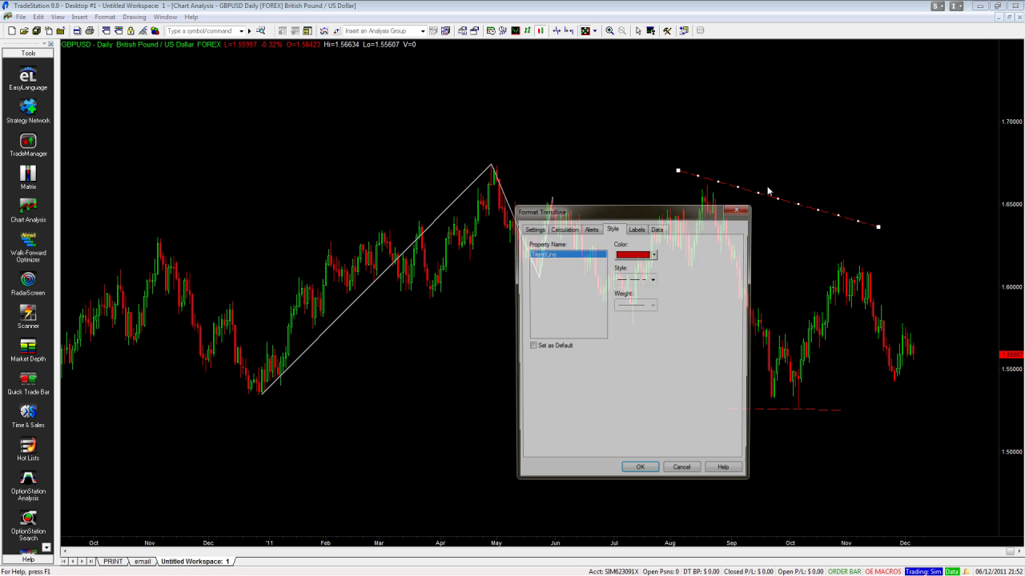
Turn on trendline labels with price percent change and keep them as the default.
click(636, 228)
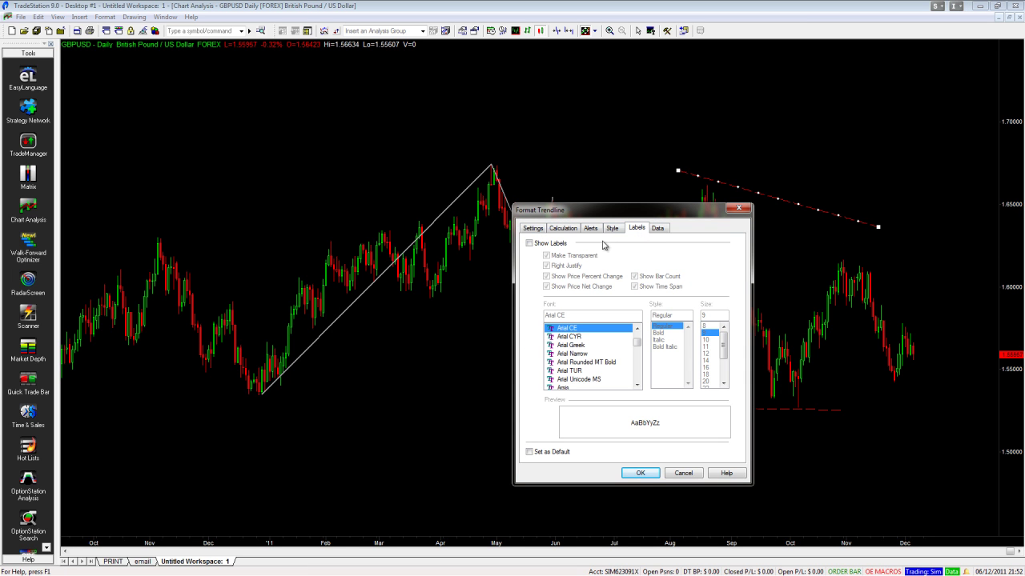
click(538, 245)
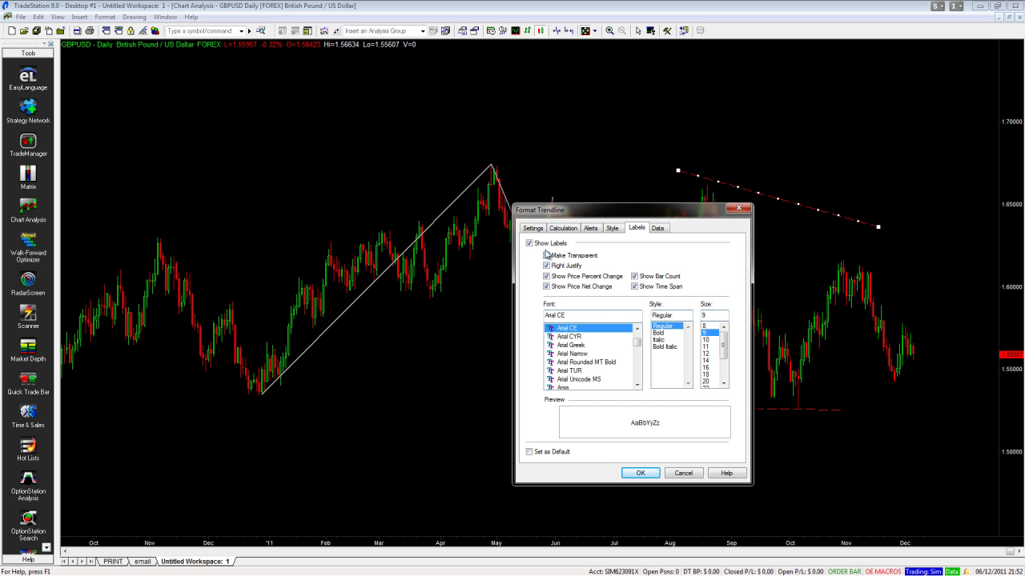
click(547, 276)
click(560, 453)
click(640, 473)
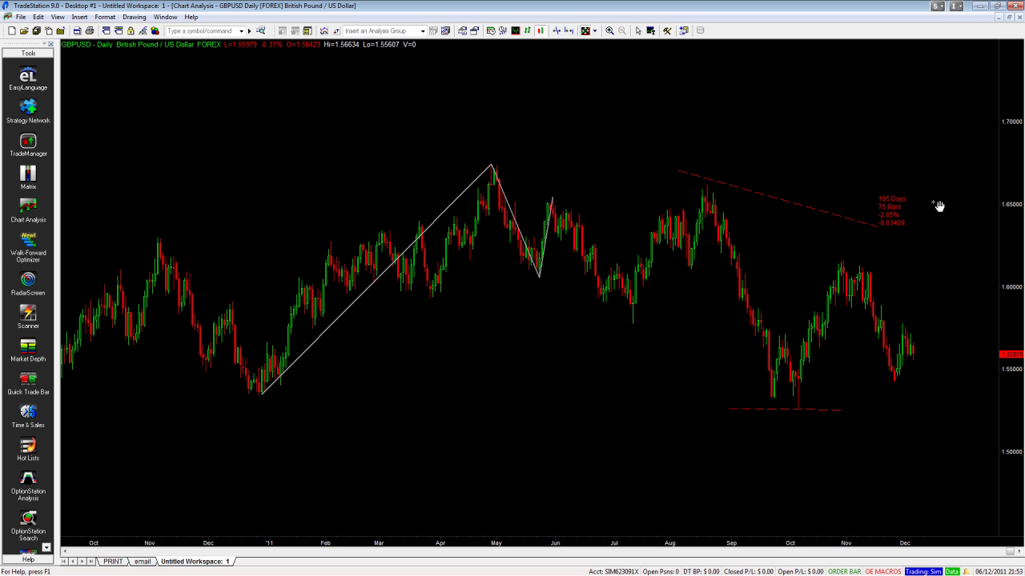
Switch the labelled trendline to Extreme calculation.
right_click(693, 175)
click(720, 184)
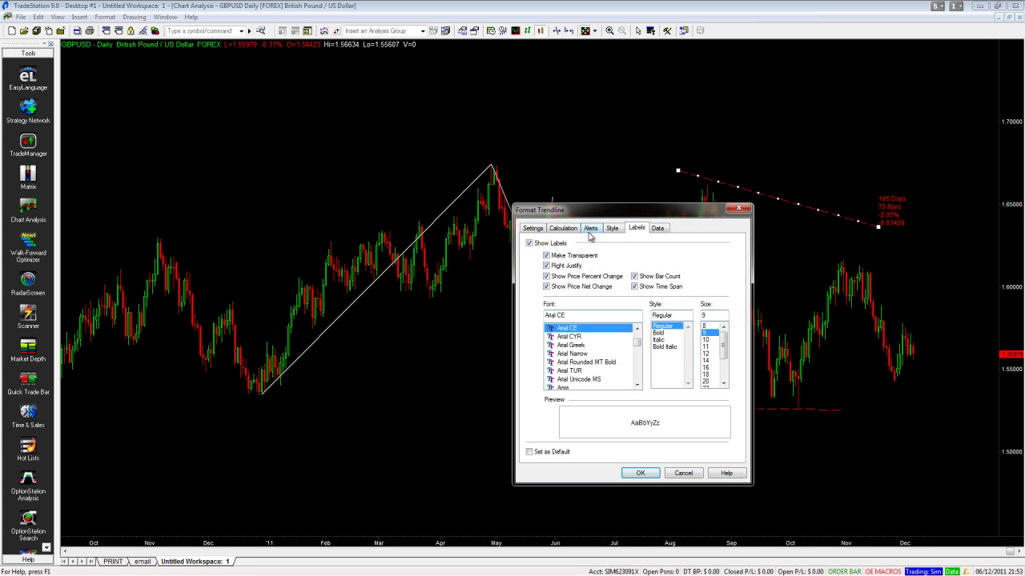
click(566, 229)
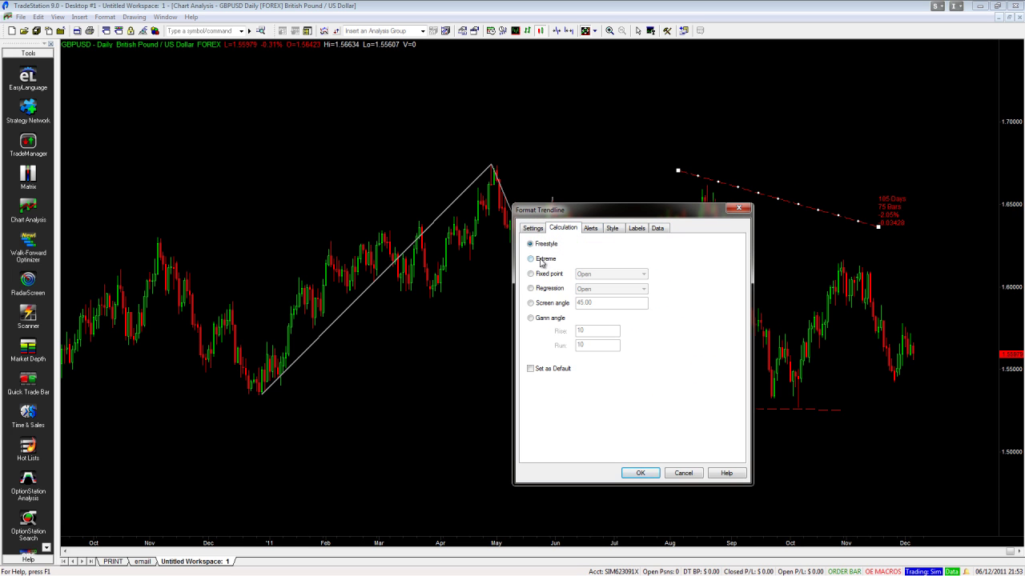
click(640, 473)
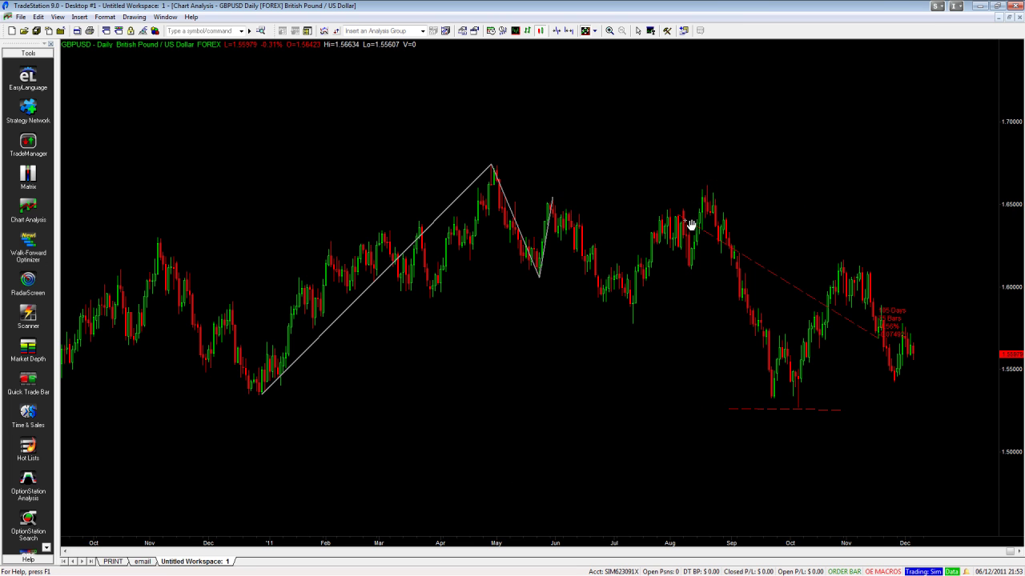
Move the trendline's endpoints onto the November peak and the early-December lows.
drag(879, 336, 902, 389)
drag(678, 215, 851, 265)
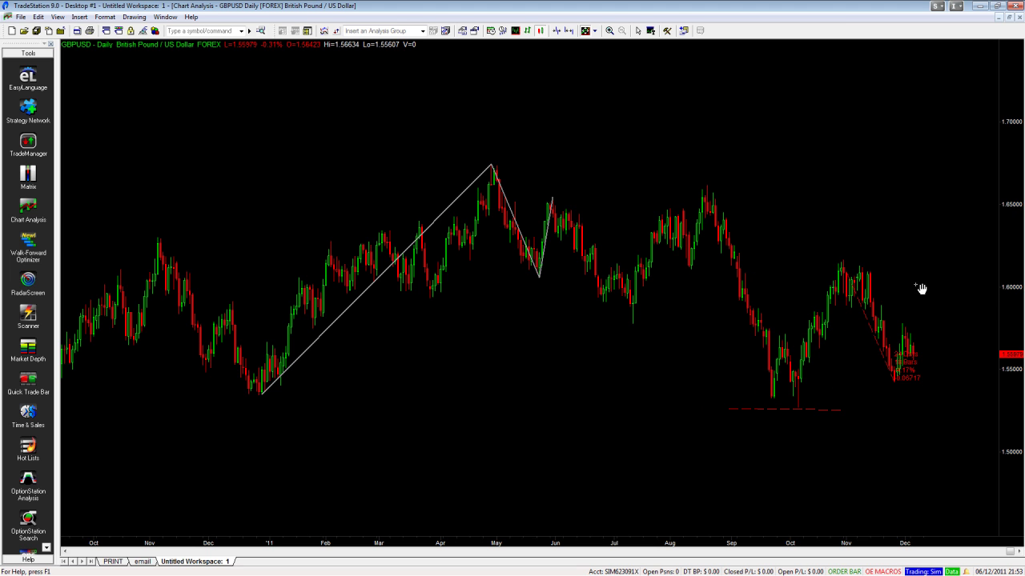
drag(899, 387, 930, 358)
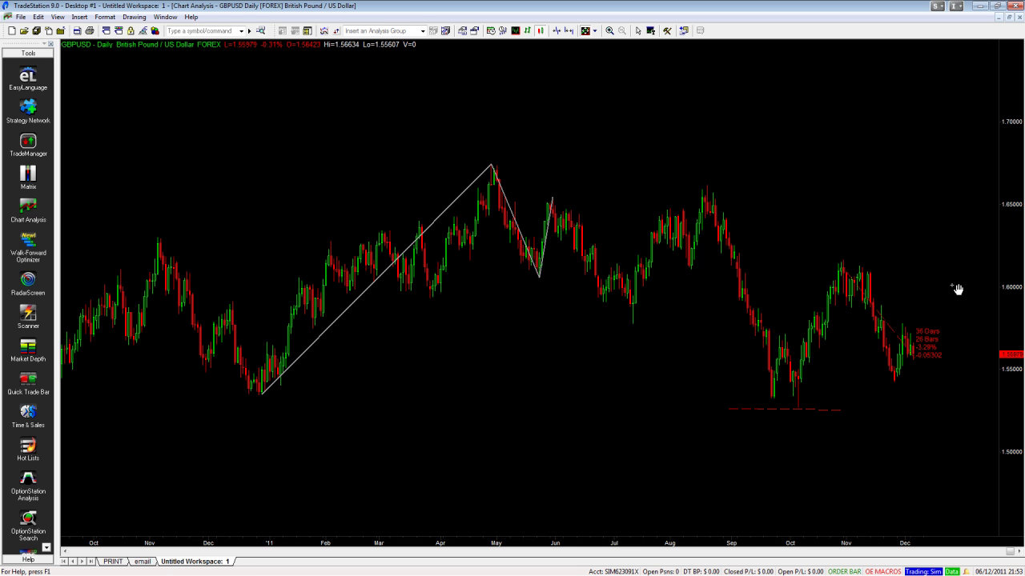
click(903, 337)
Turn off the trendline's labels and make no labels the default.
right_click(903, 337)
click(929, 337)
click(638, 228)
click(539, 243)
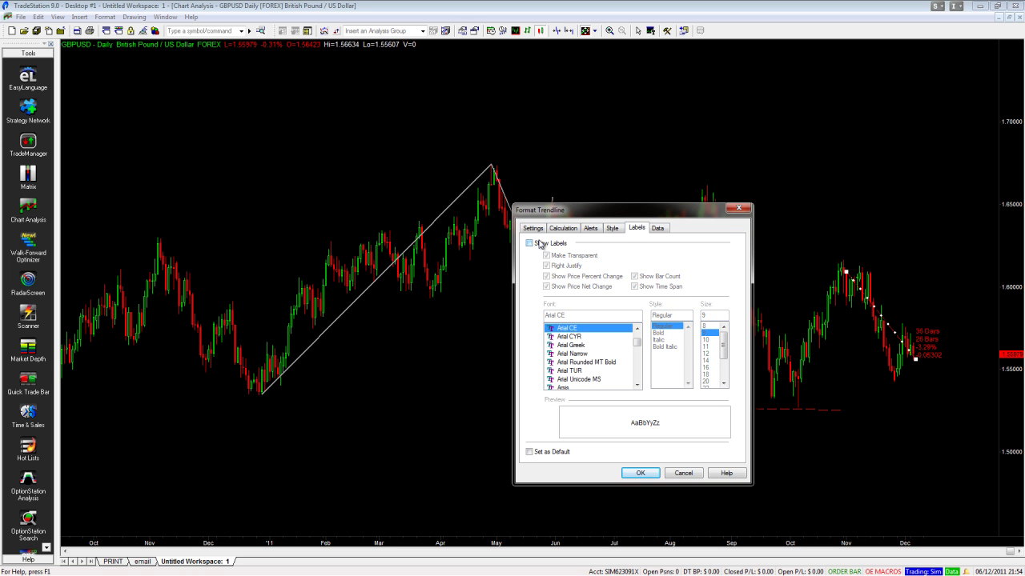
click(547, 453)
Set the trendline to grey solid and save that as the default style.
click(613, 231)
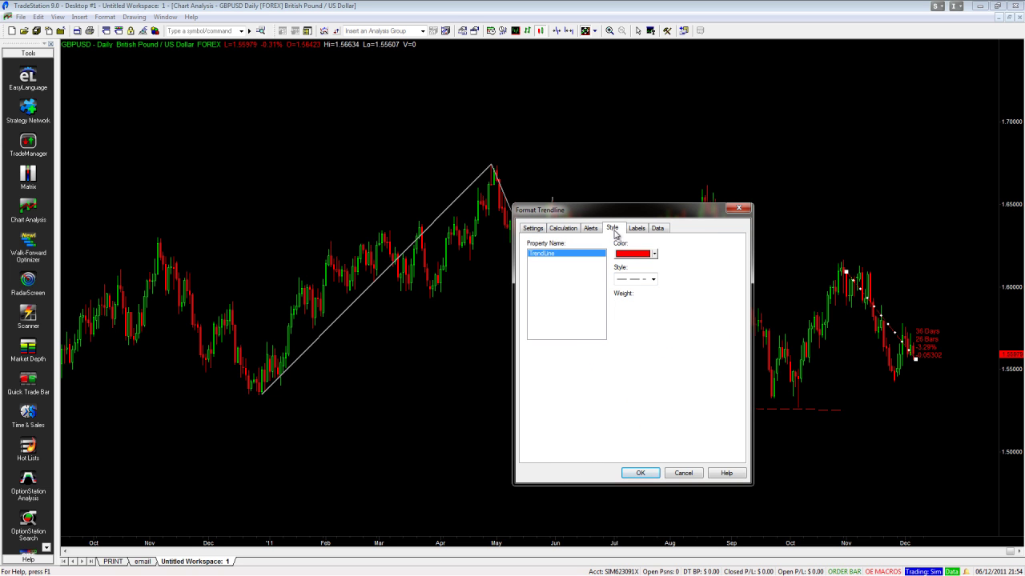
click(645, 256)
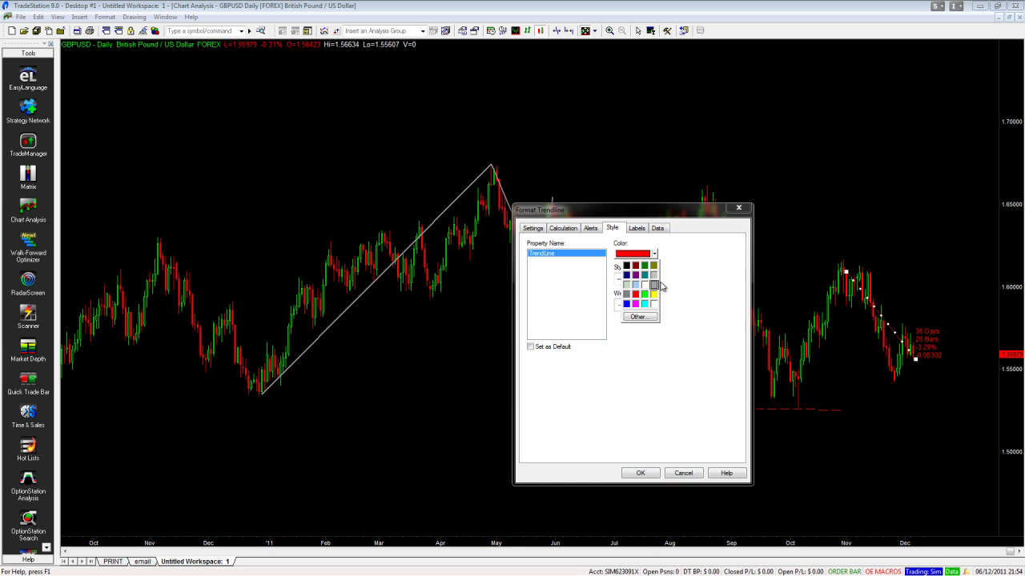
click(654, 284)
click(653, 279)
click(642, 309)
click(550, 350)
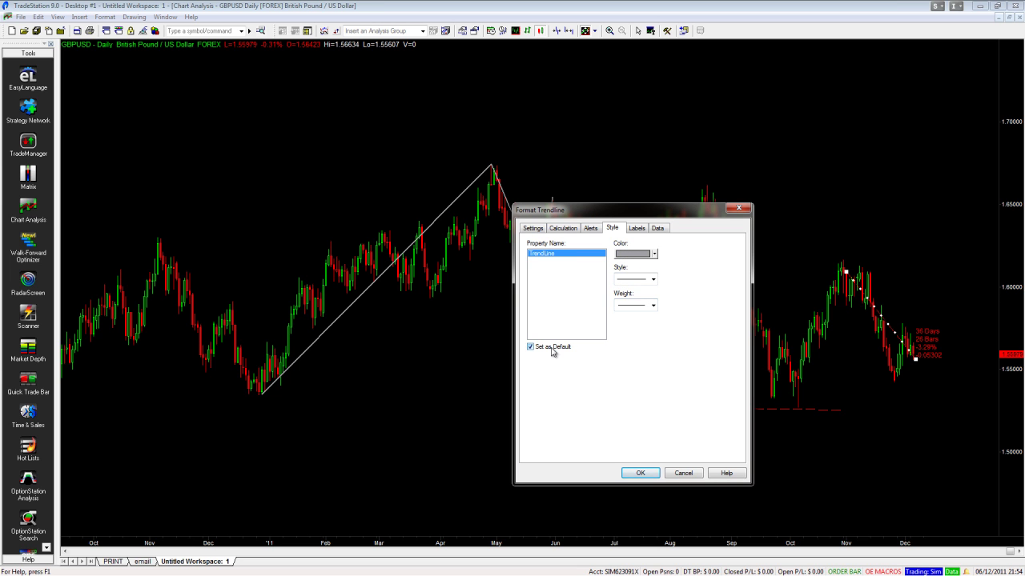
Review the Calculation, Extension, Alert, Style and Labels settings, then confirm.
click(567, 229)
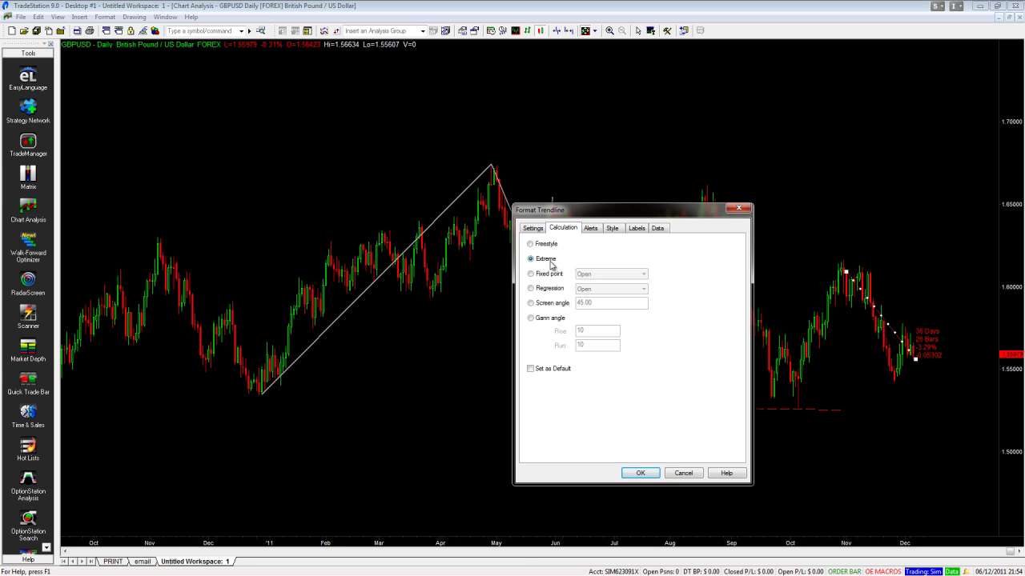
click(534, 229)
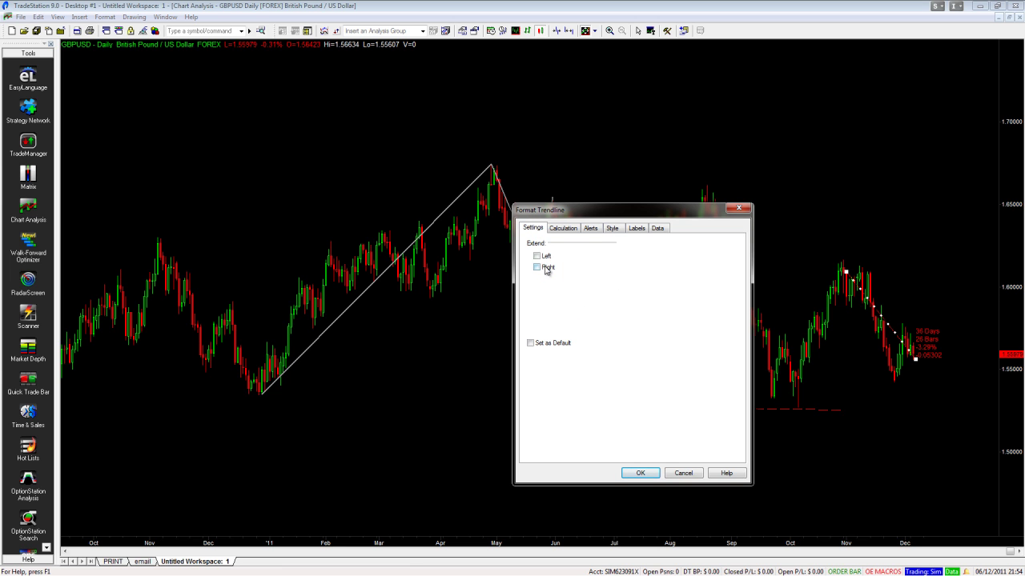
click(564, 229)
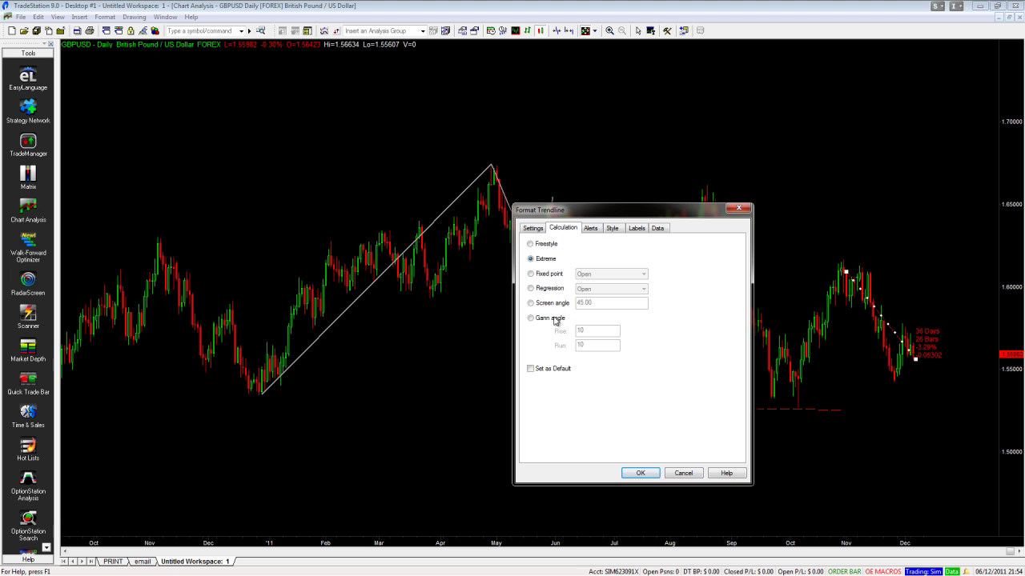
click(597, 231)
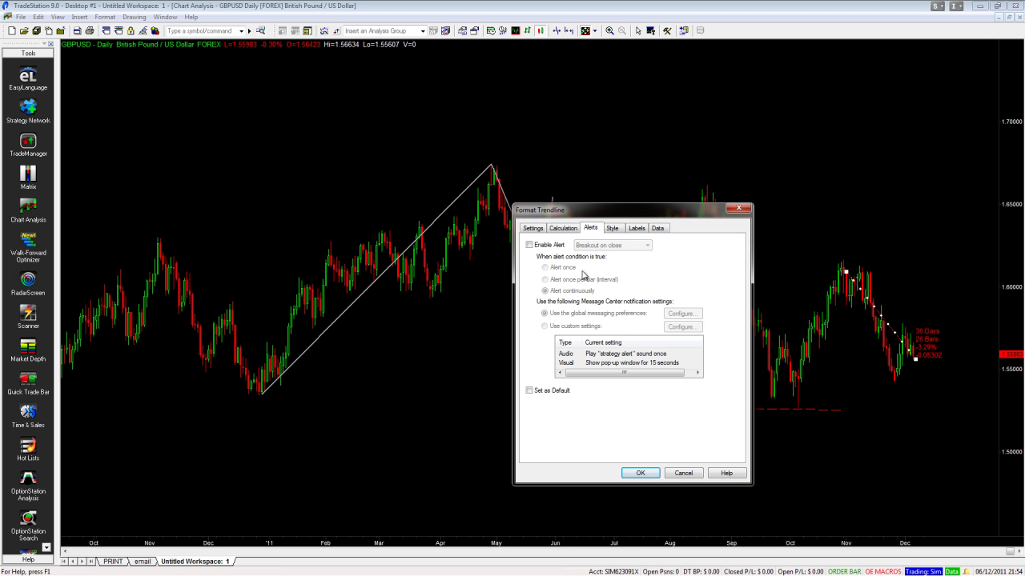
click(616, 232)
click(641, 230)
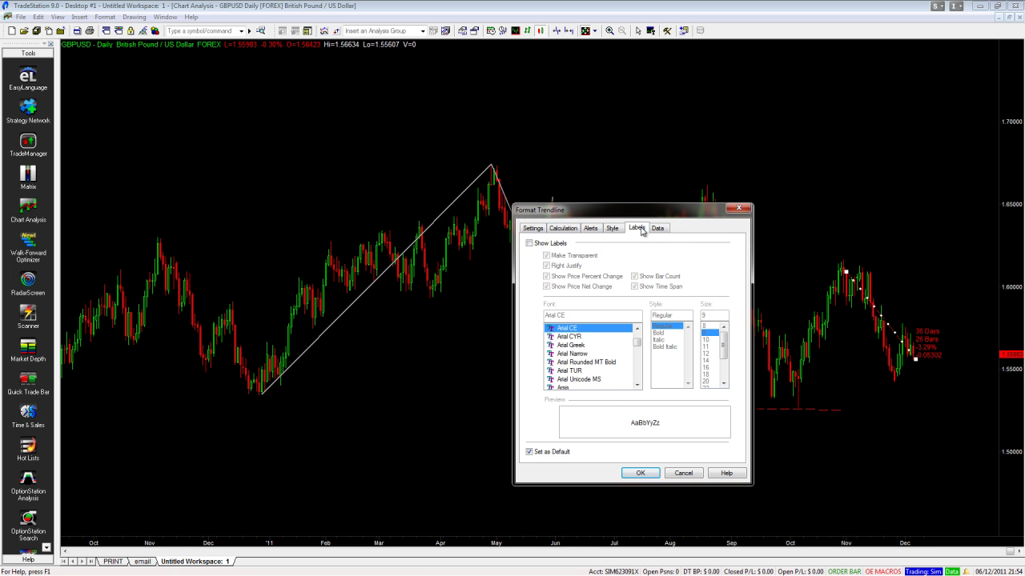
click(641, 473)
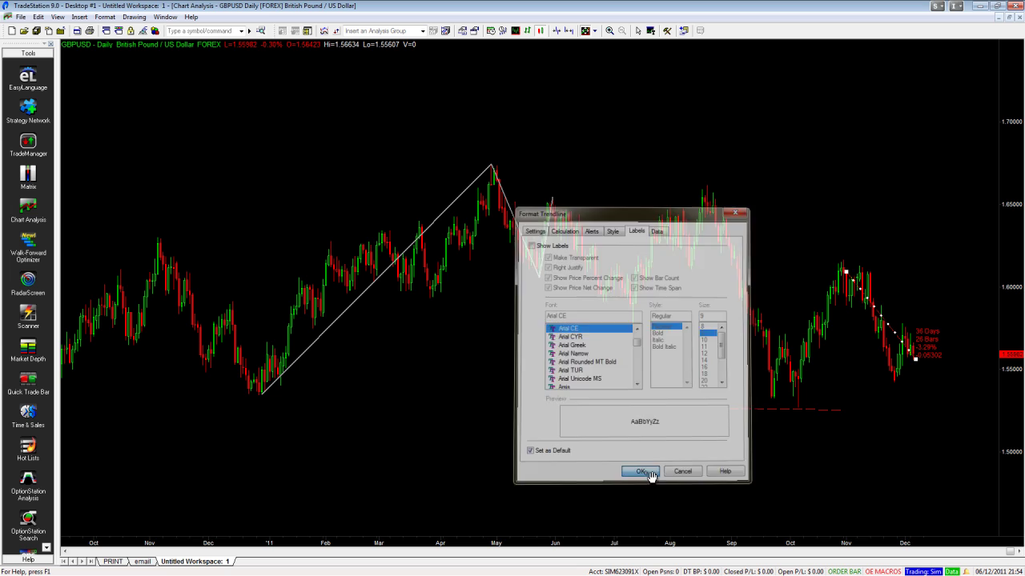